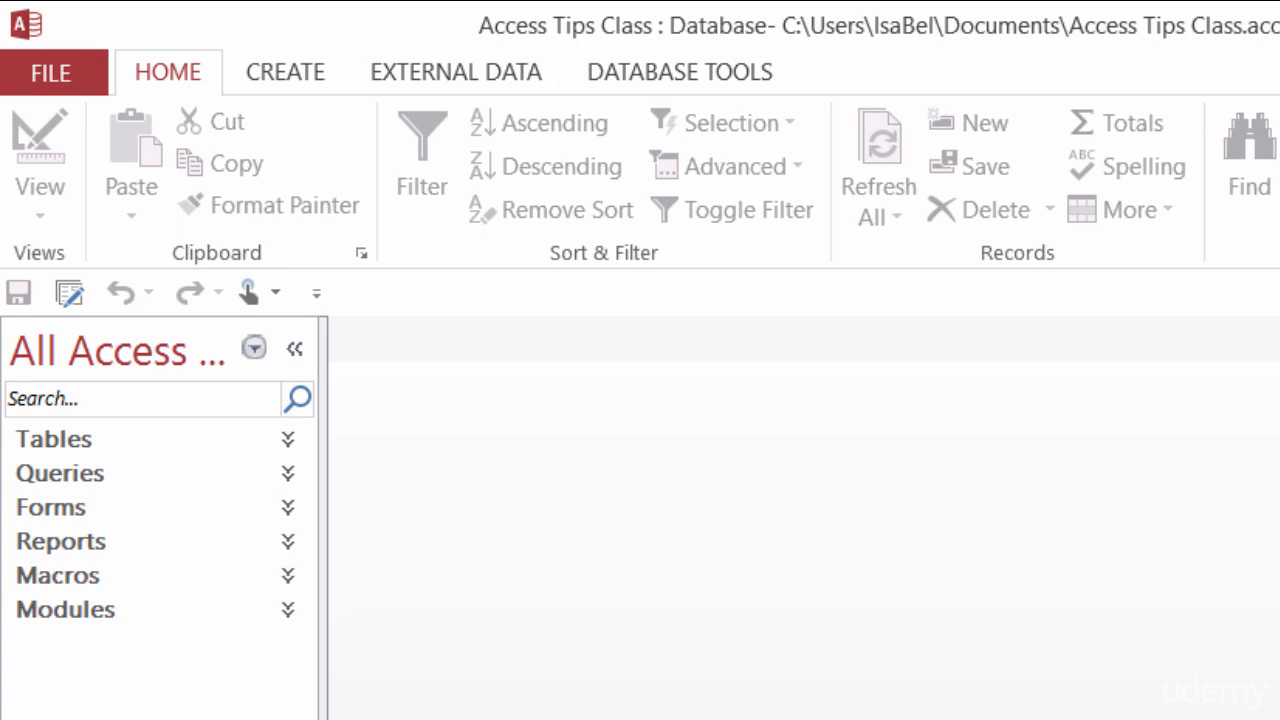
Add a new custom tab to the ribbon and rename it with the owner's first name
right_click(488, 72)
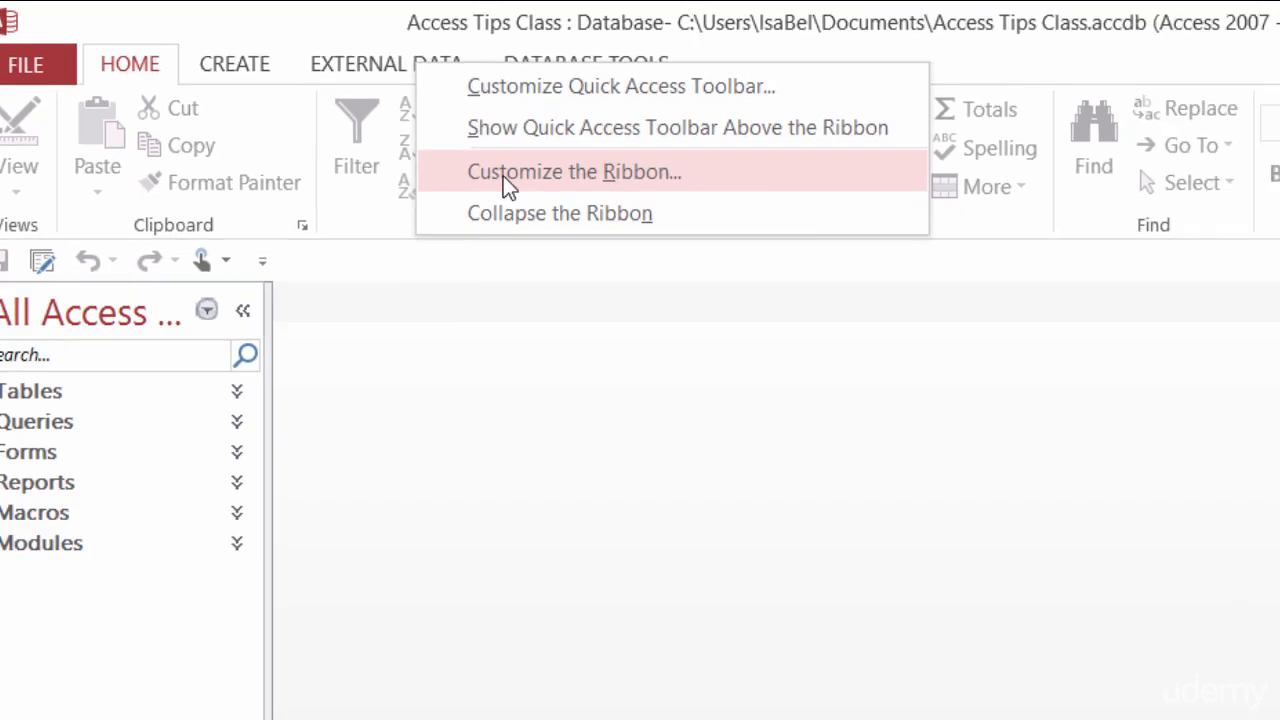
click(593, 205)
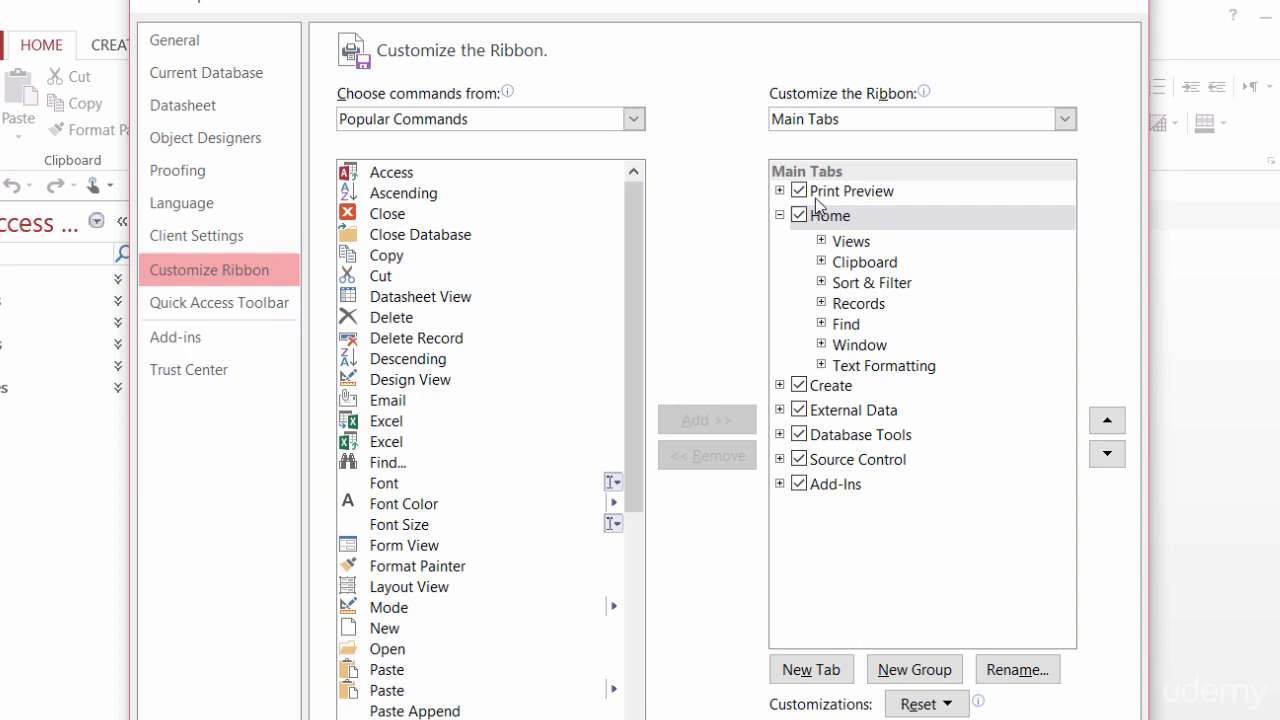
click(811, 670)
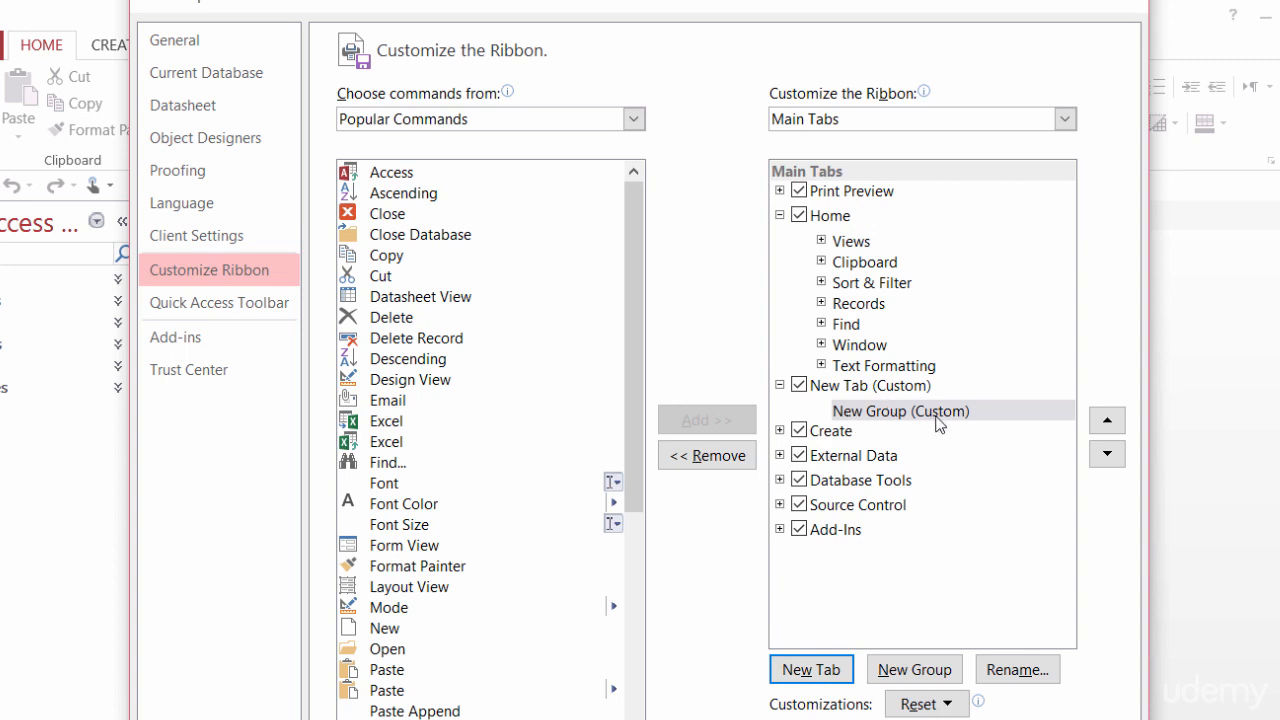
click(878, 387)
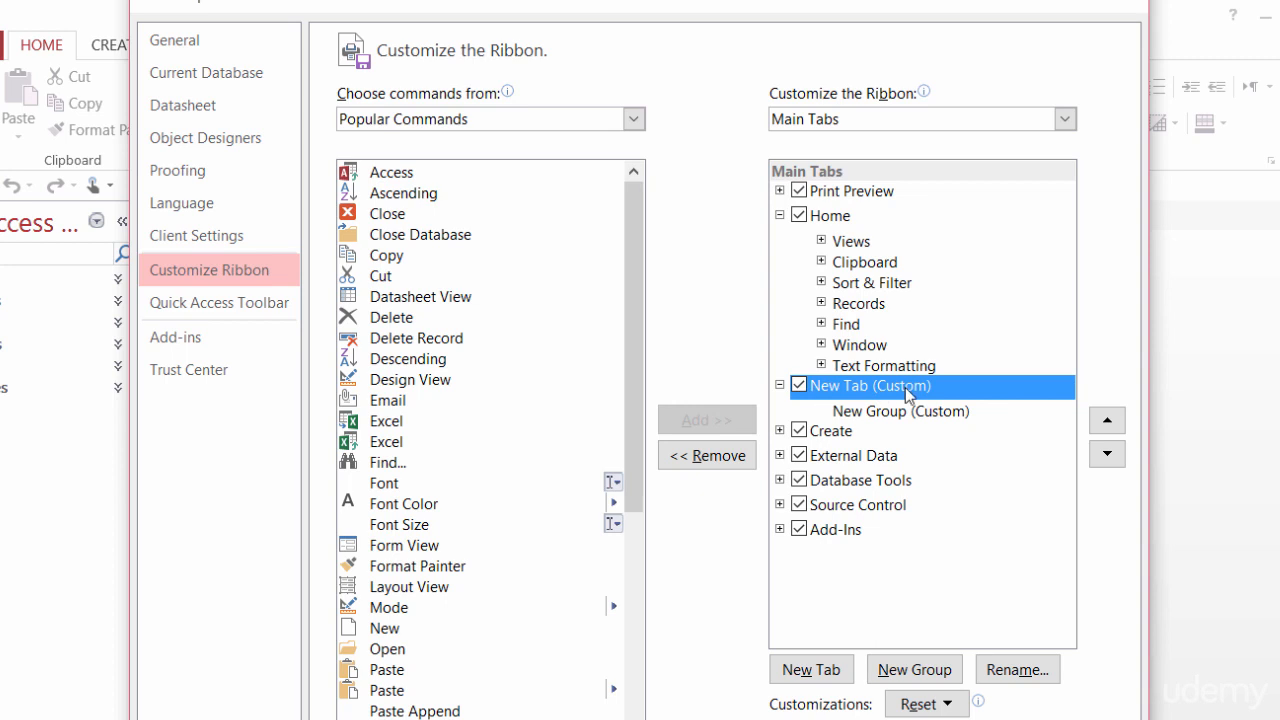
click(1017, 670)
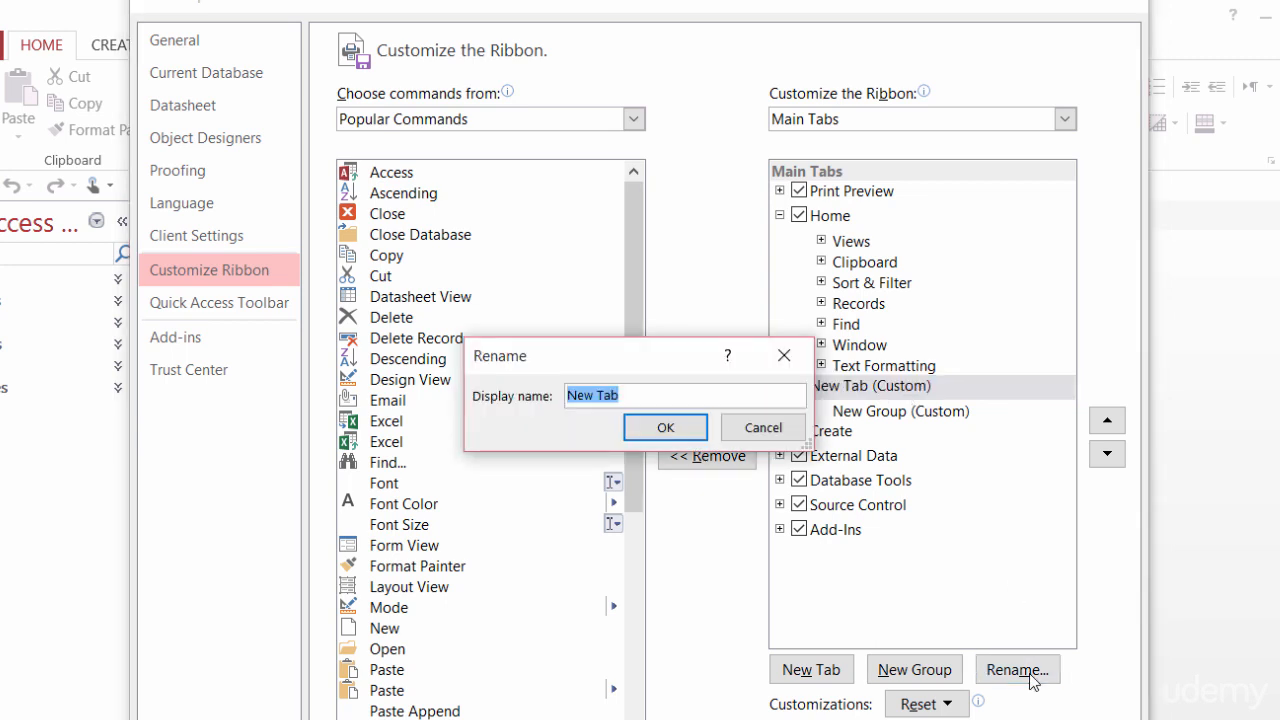
text(IsaBel)
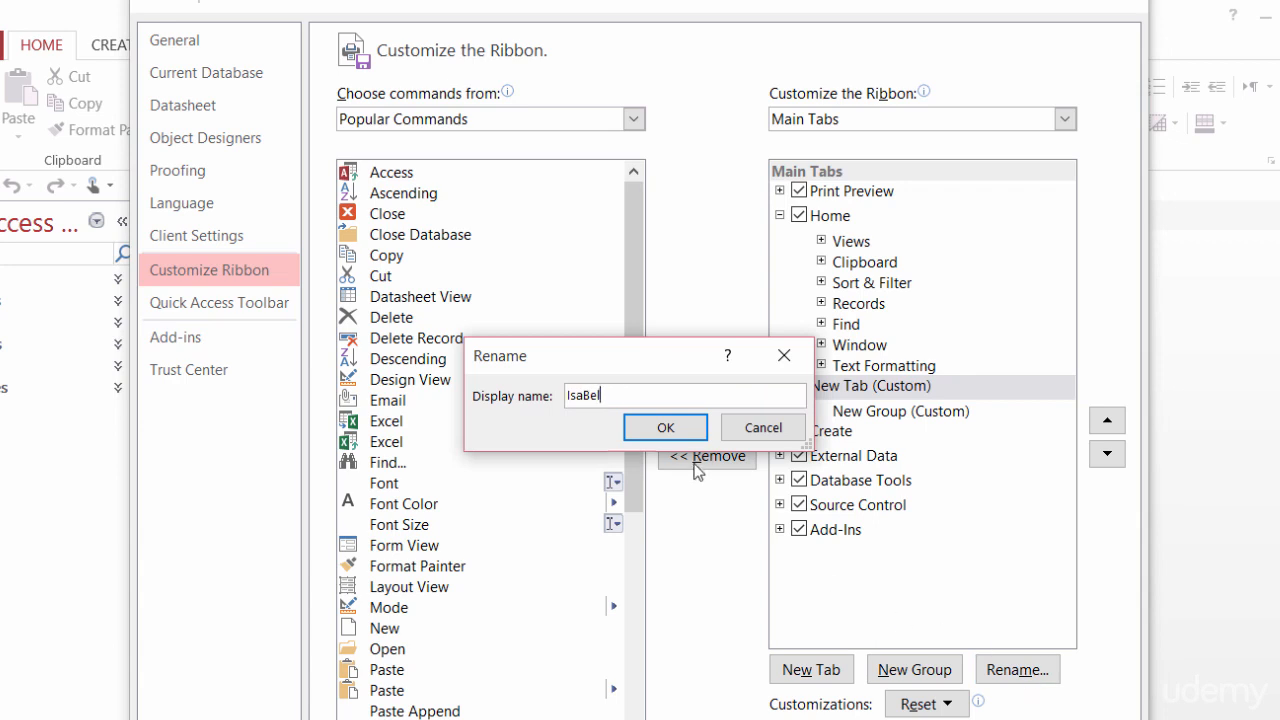
click(667, 430)
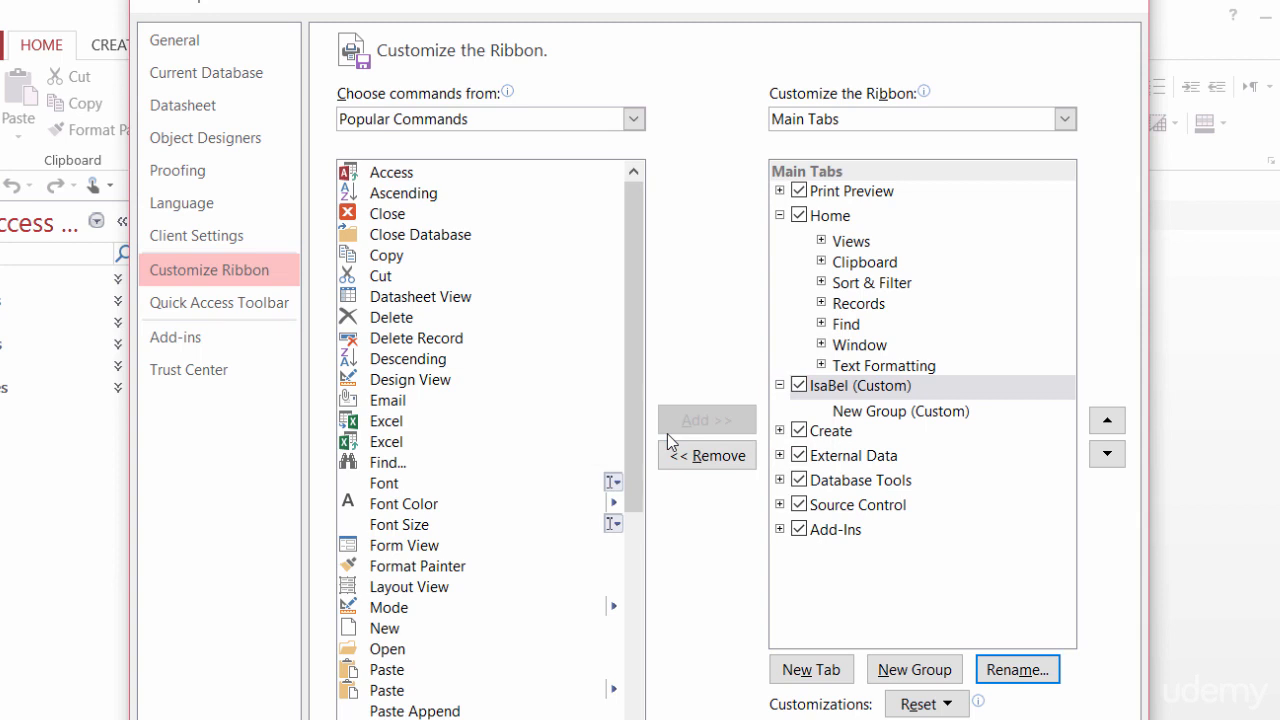
Move the renamed custom tab to the start of the main tabs, before Print Preview
click(913, 393)
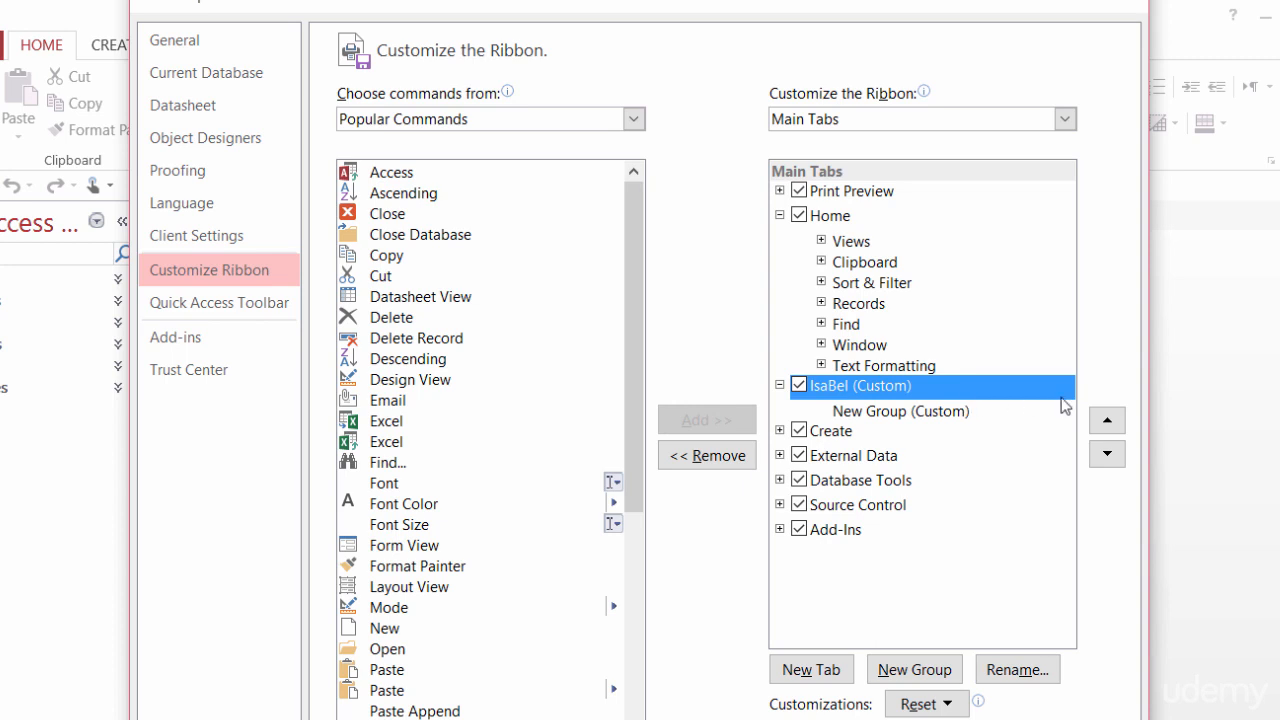
click(1106, 421)
click(1106, 421)
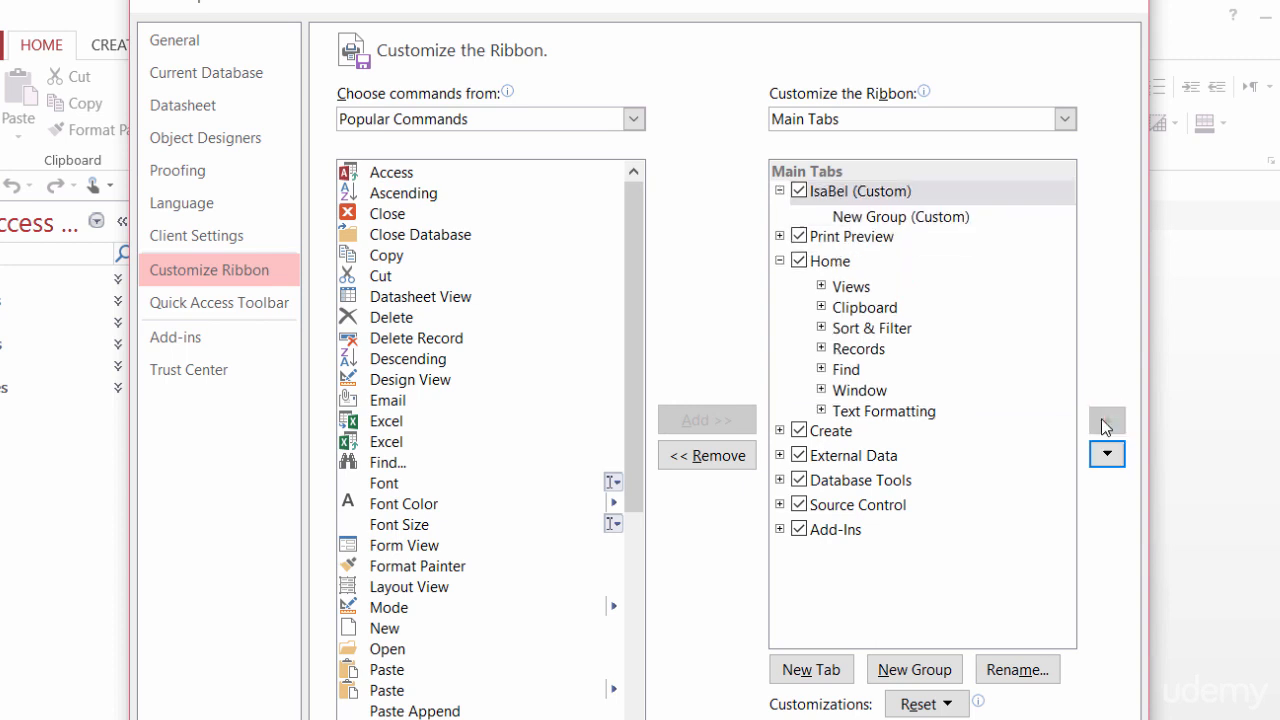
Rename the custom tab's default group as Table Macros
click(930, 222)
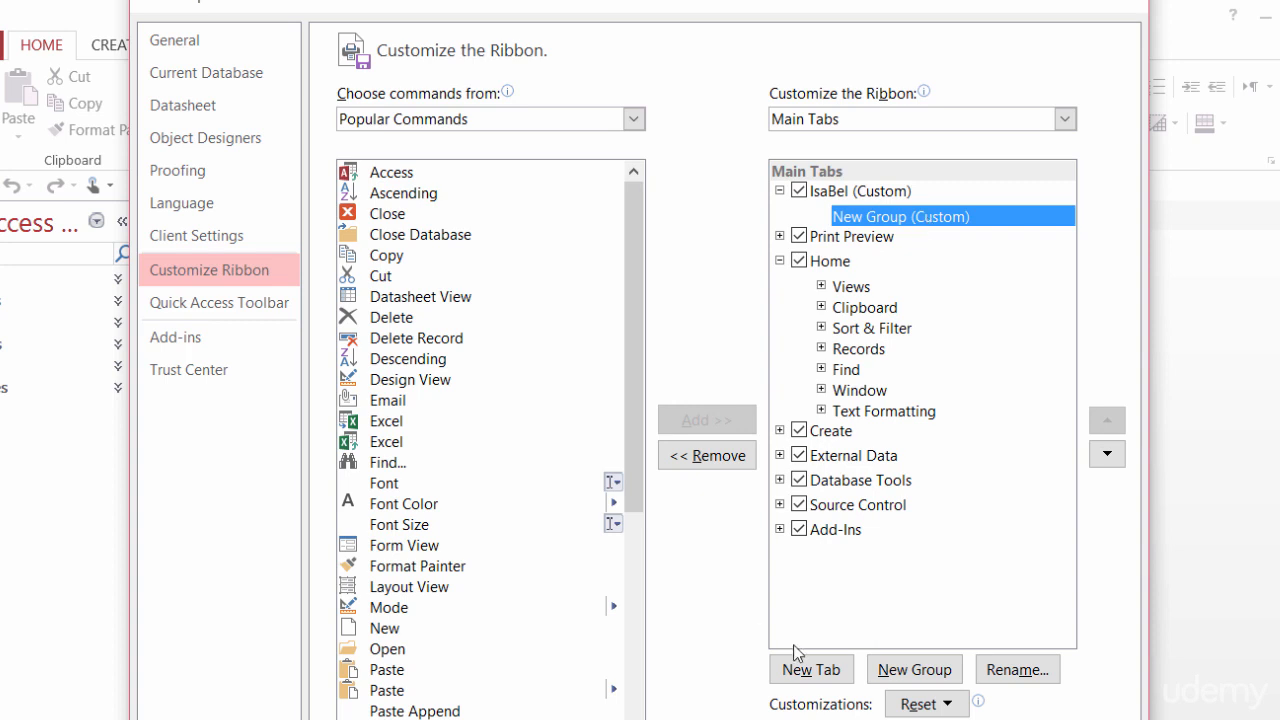
click(1012, 670)
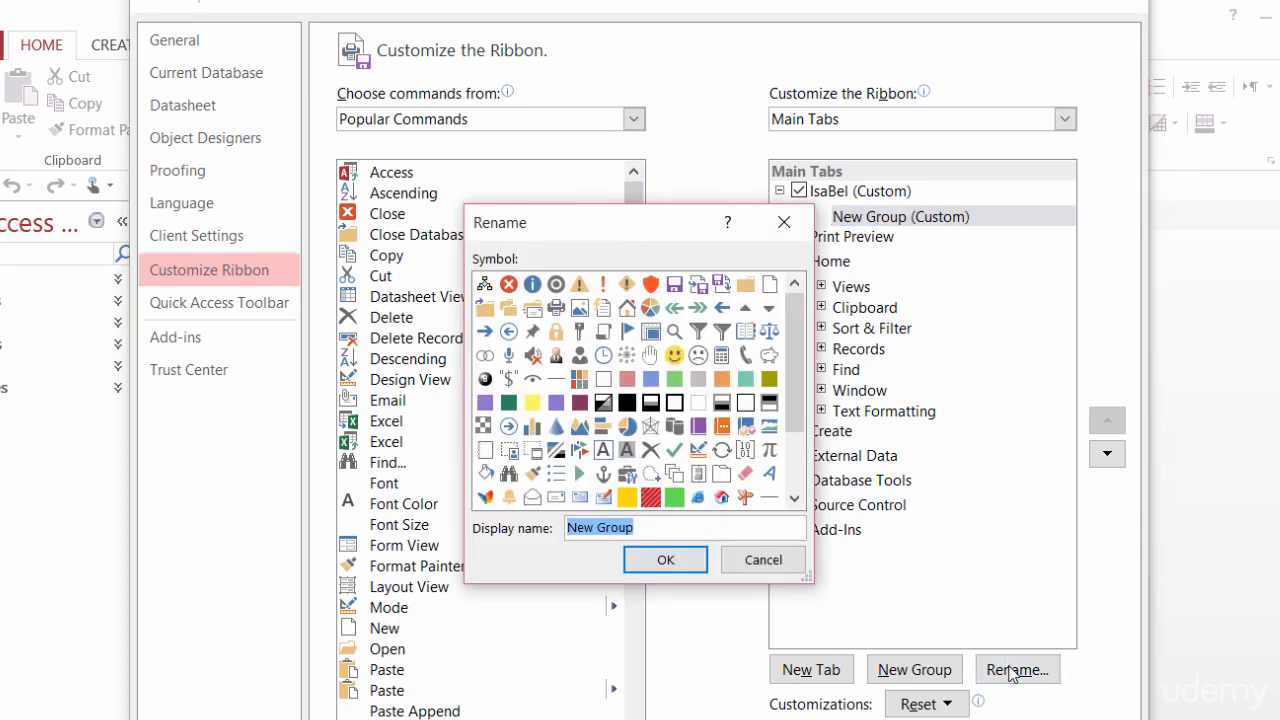
text(T)
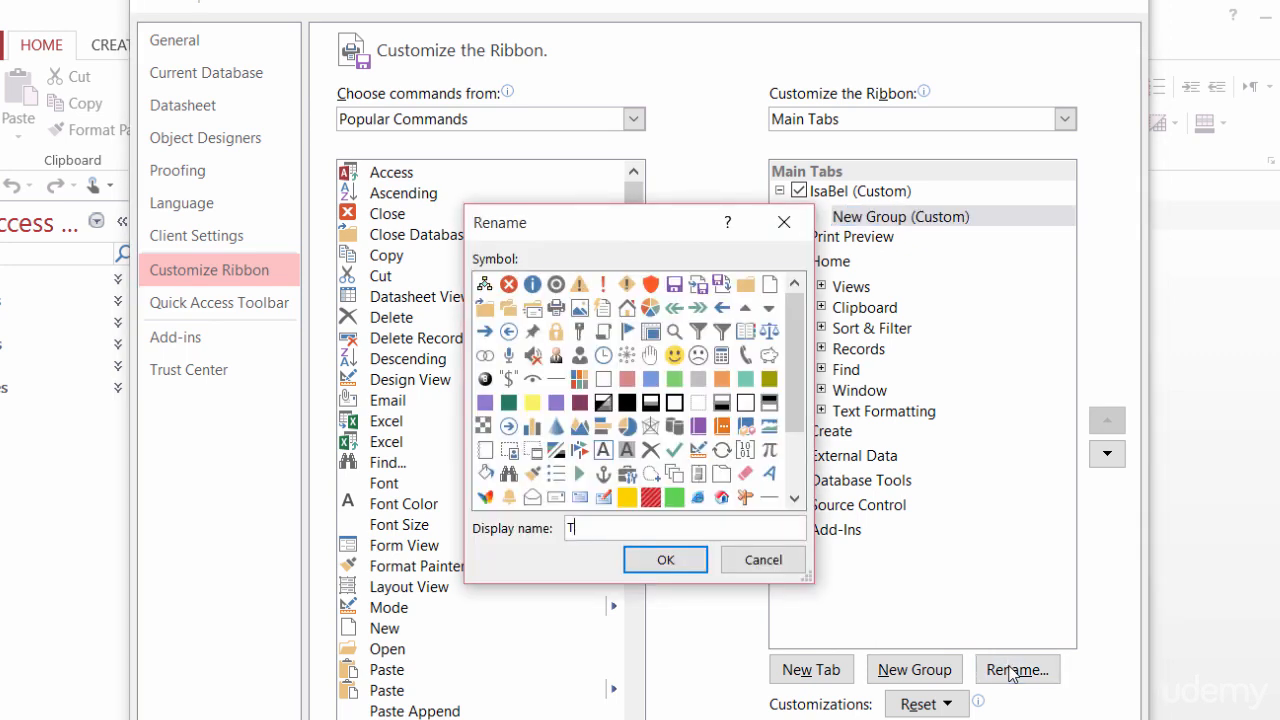
text(able Macros)
click(663, 560)
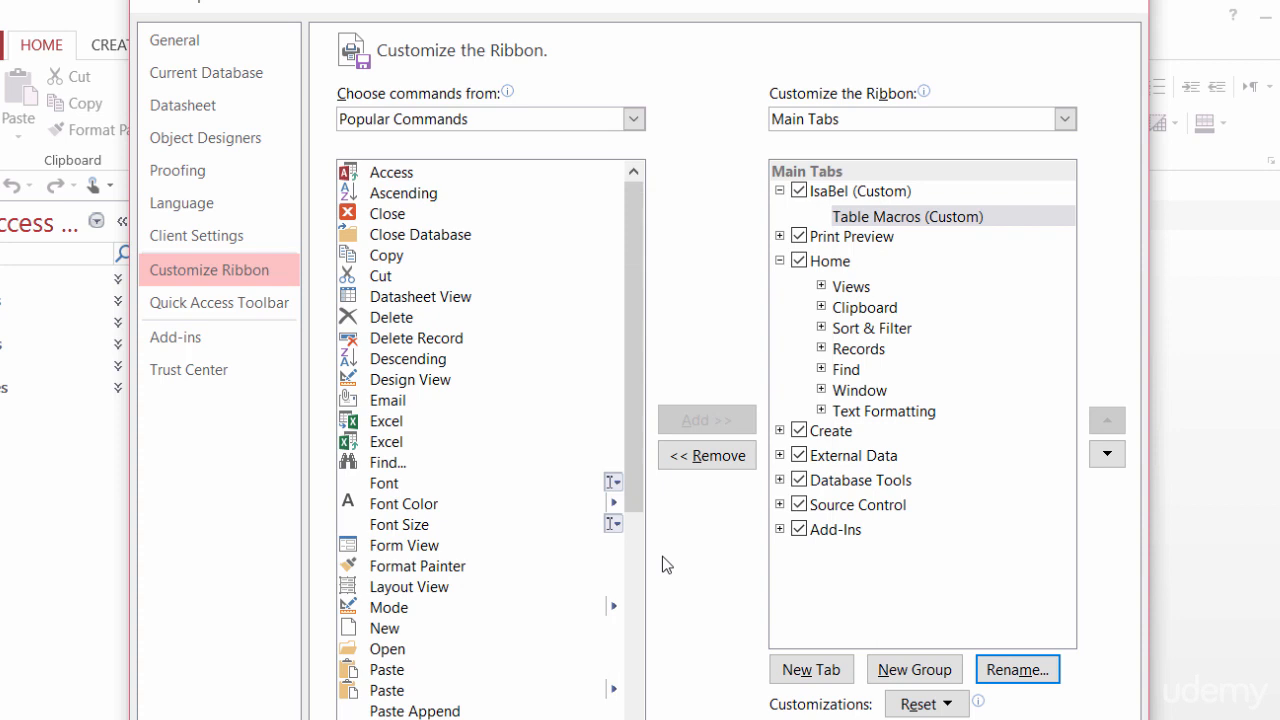
Add a second group to the custom tab and name it Macros
click(893, 679)
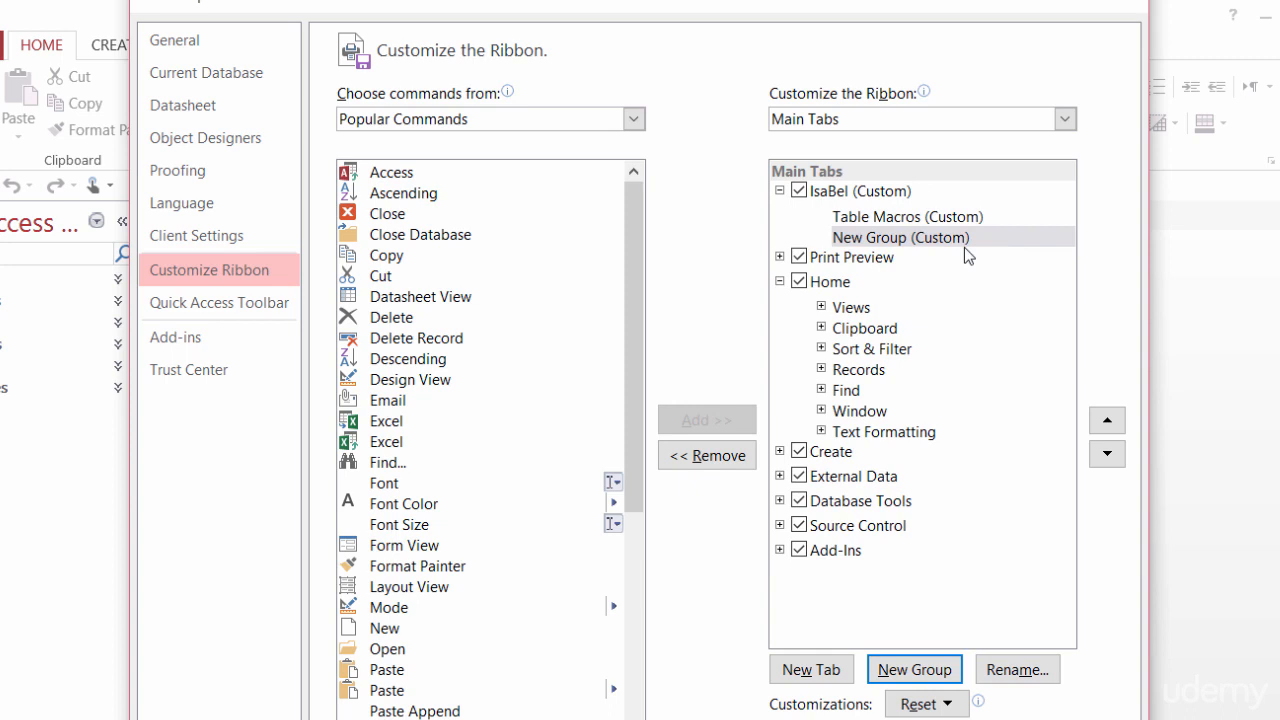
click(922, 240)
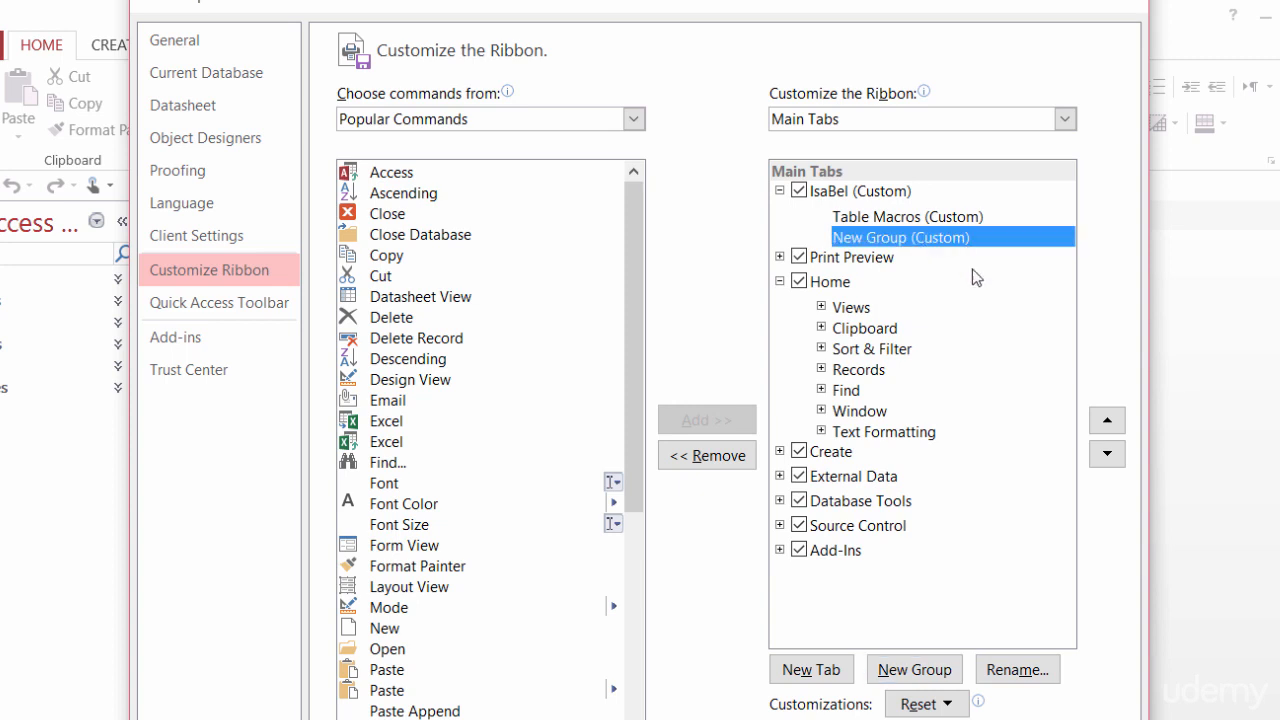
click(1013, 676)
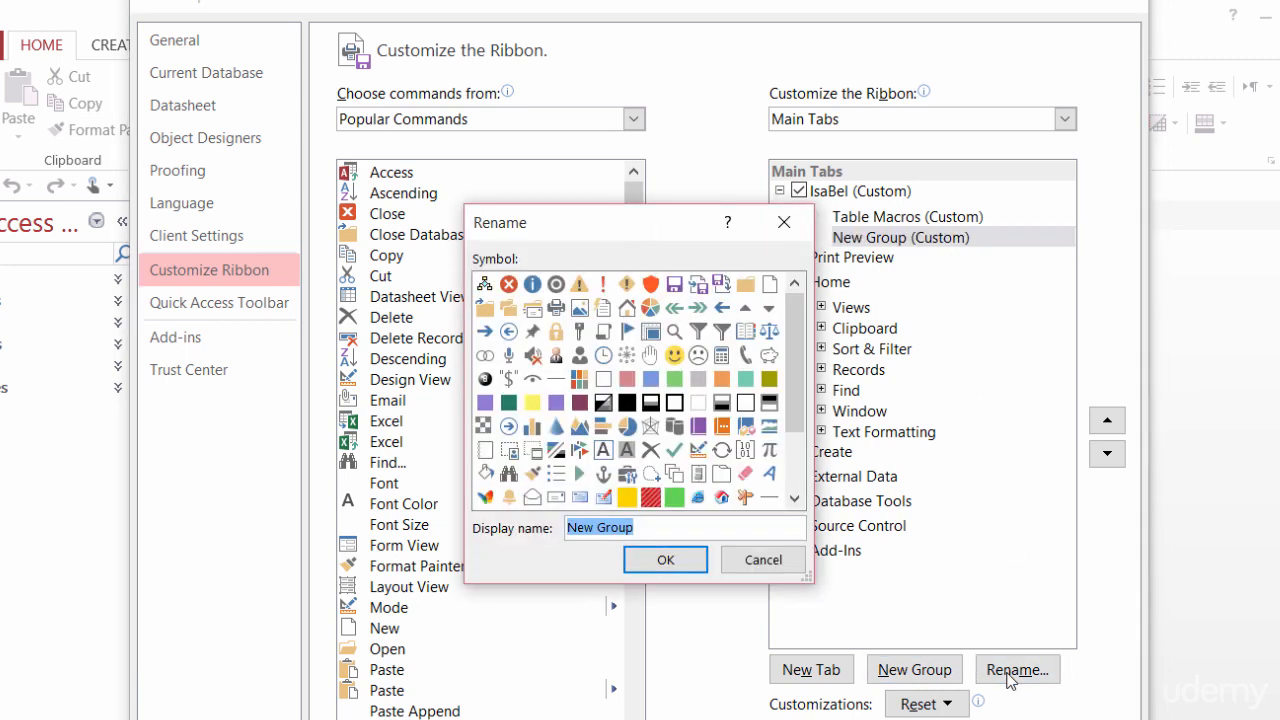
text(Macros)
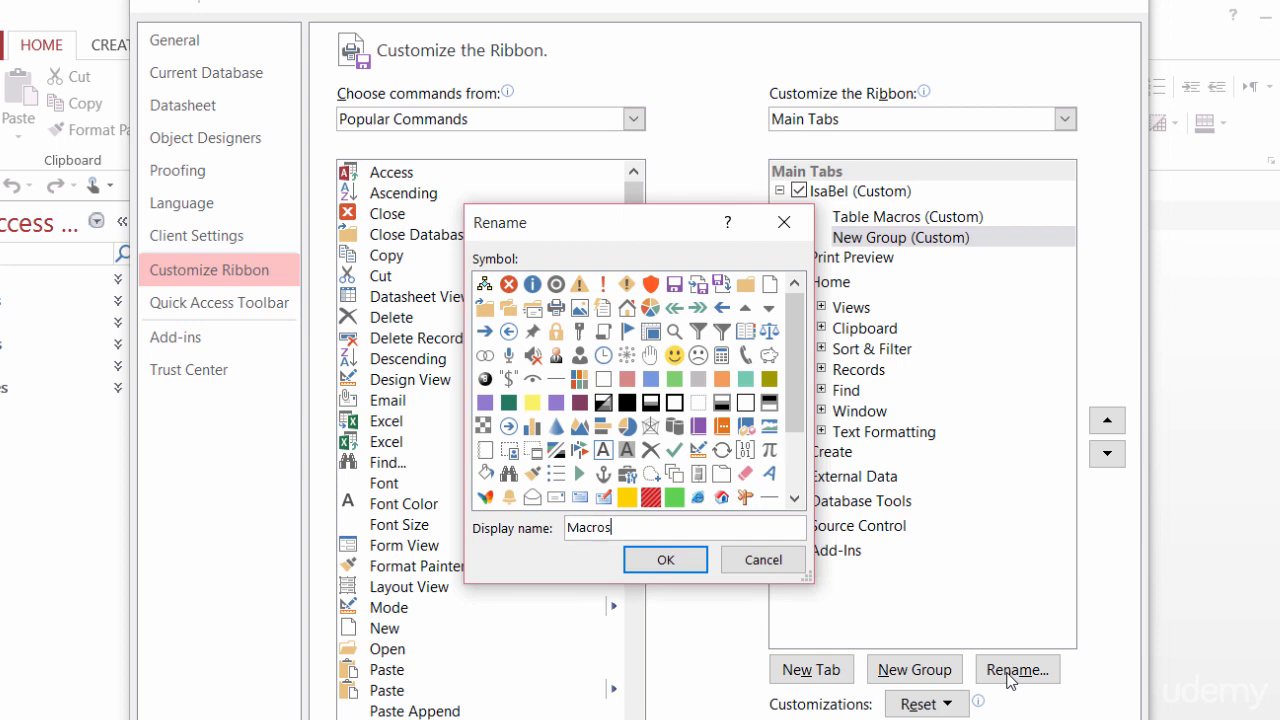
click(660, 562)
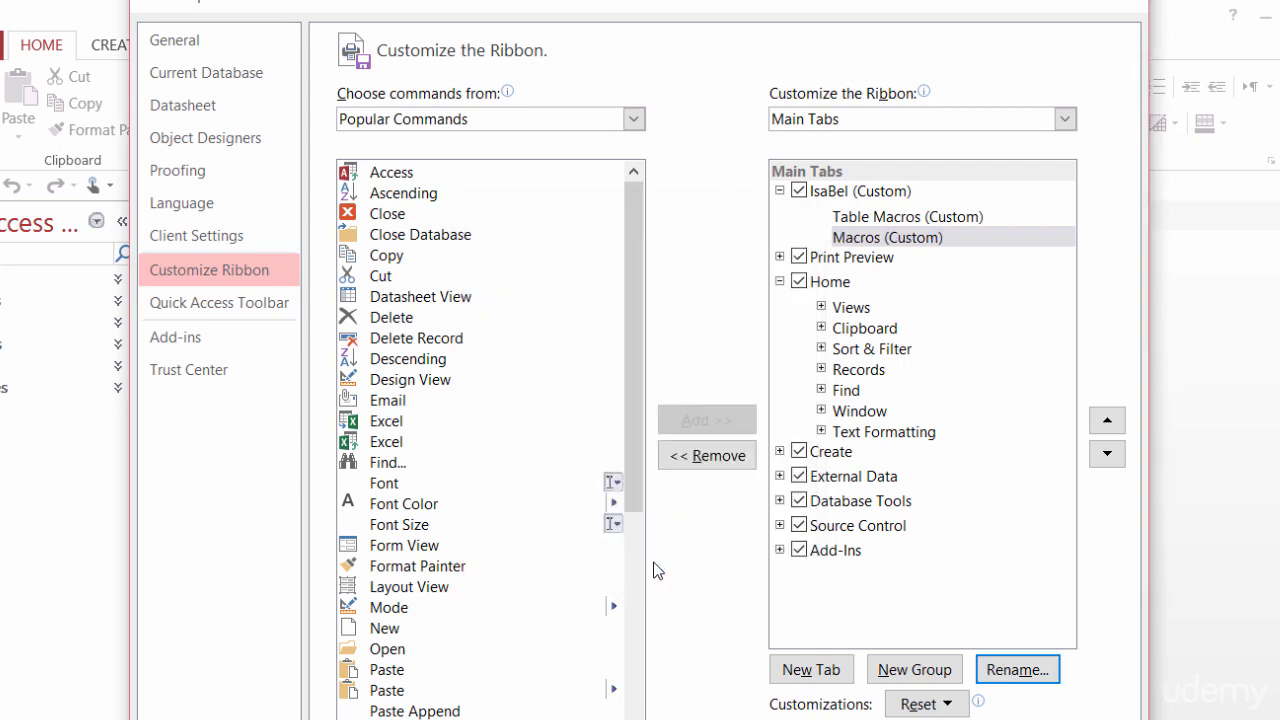
Add another group after Macros in the custom tab and name it SQL
click(897, 672)
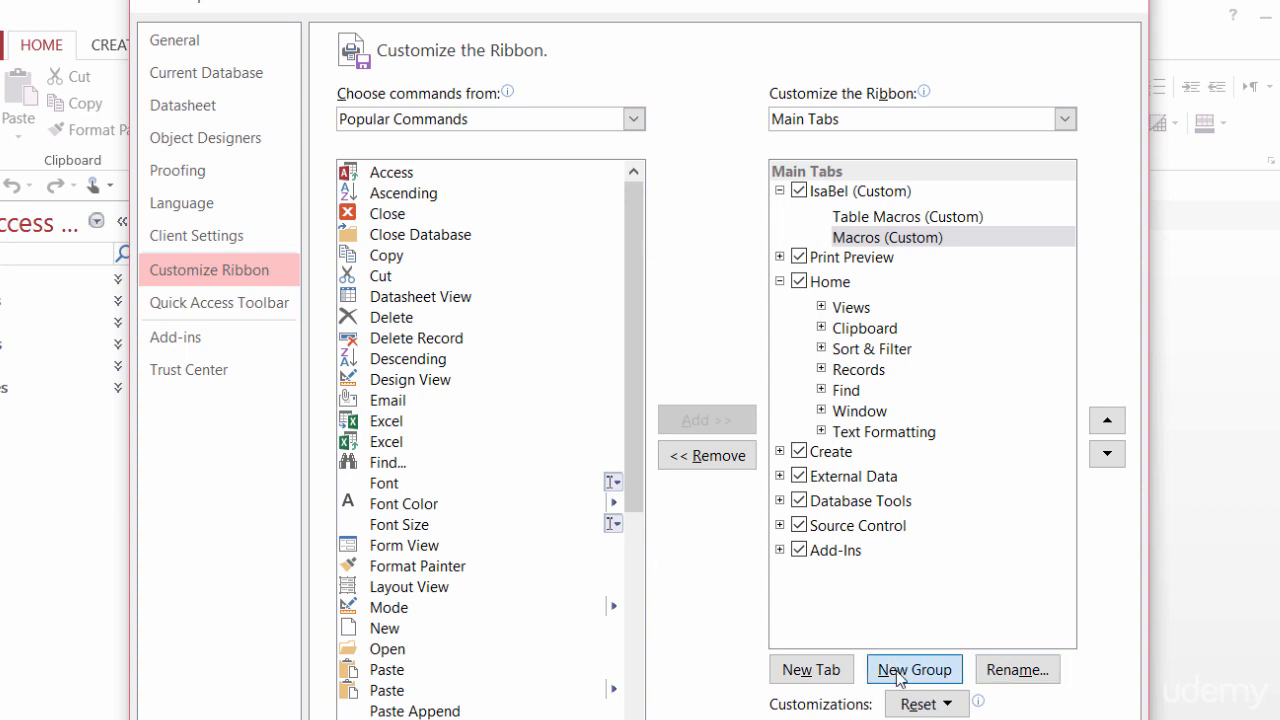
click(1008, 670)
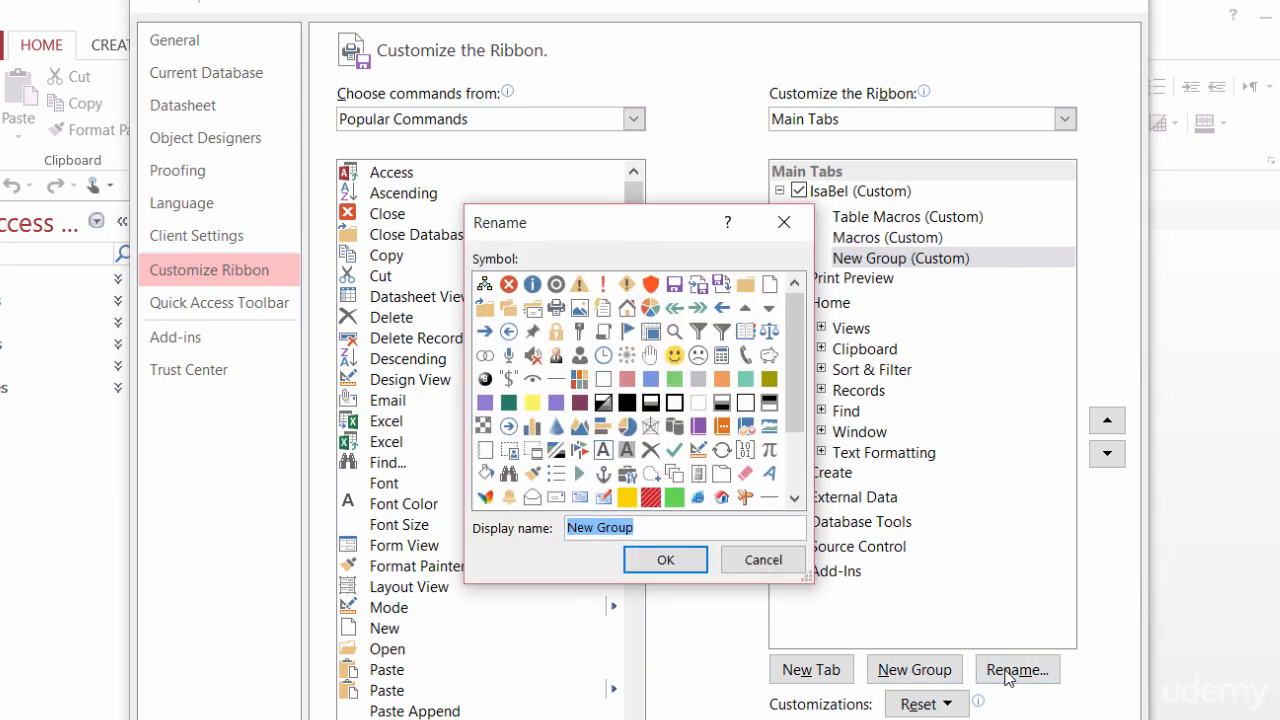
text(SQL)
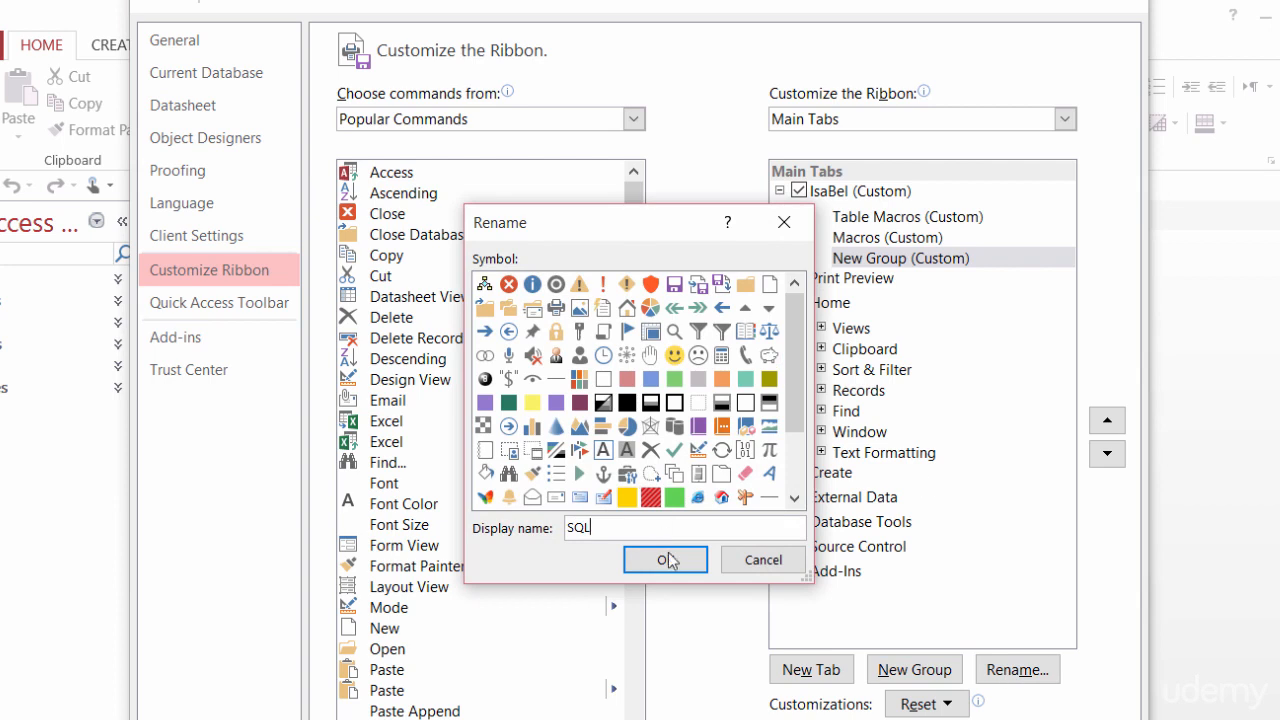
click(666, 560)
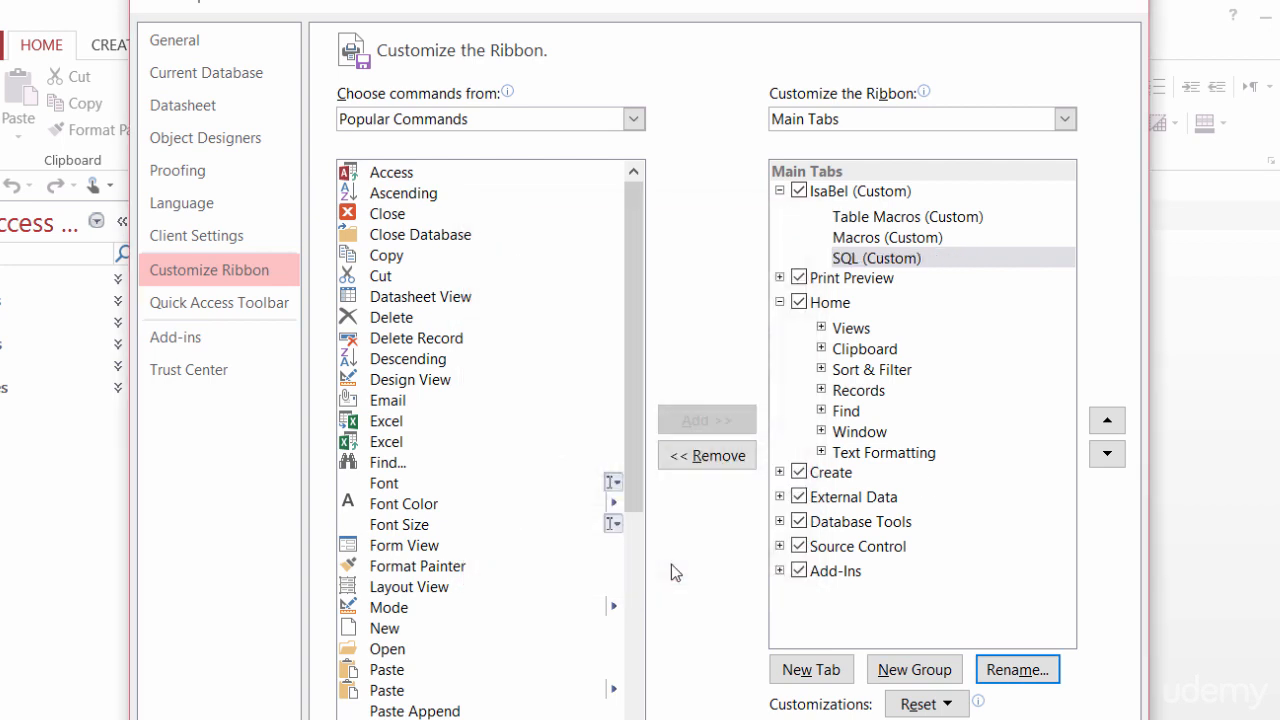
Add a fourth group after SQL in the custom tab and name it Queries
click(913, 672)
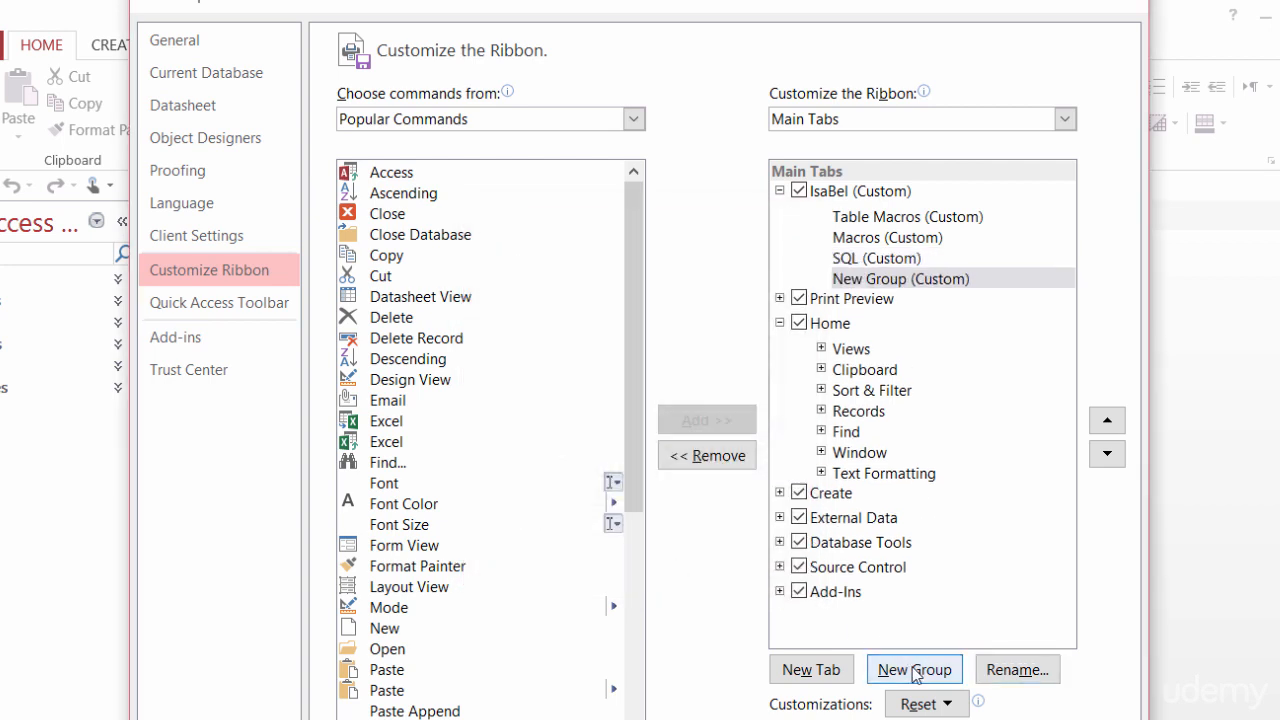
click(1018, 670)
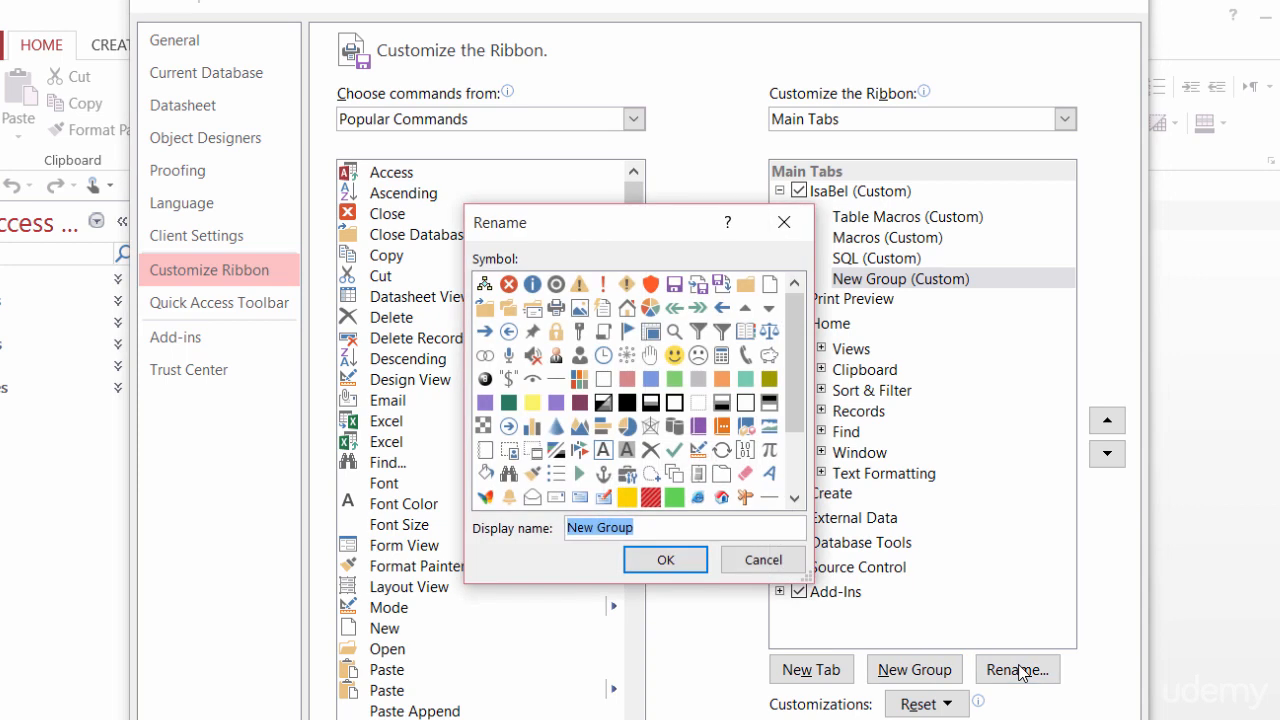
key(BackSpace)
text(Q)
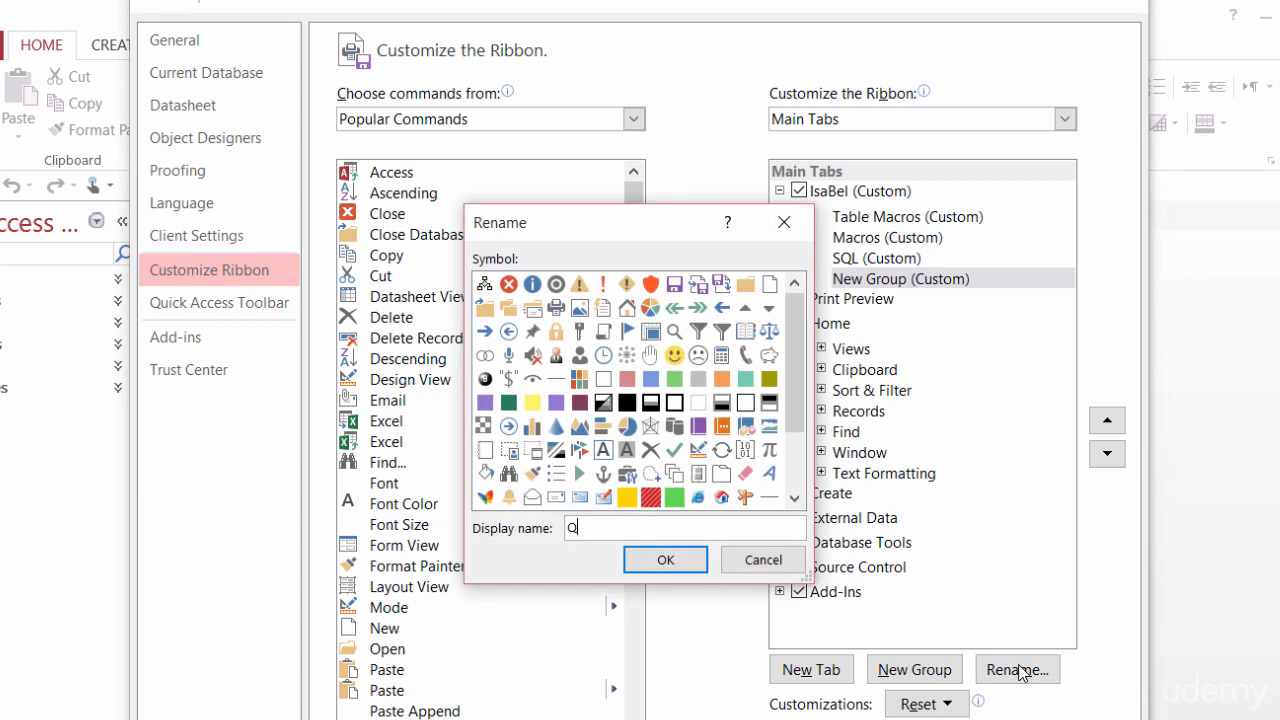
text(ueries)
key(Return)
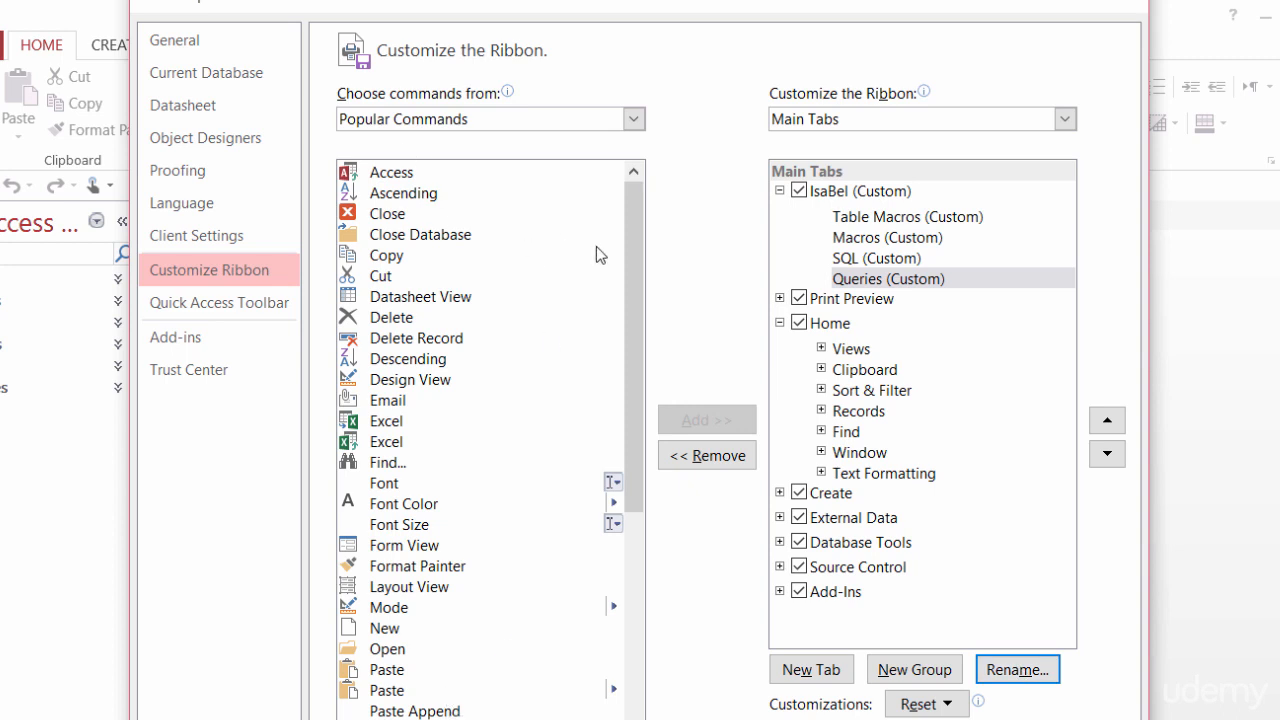
Switch the available commands to All Commands and add After Delete to the Table Macros group
mouse_move(640, 271)
mouse_down()
mouse_move(626, 594)
mouse_move(631, 175)
mouse_up()
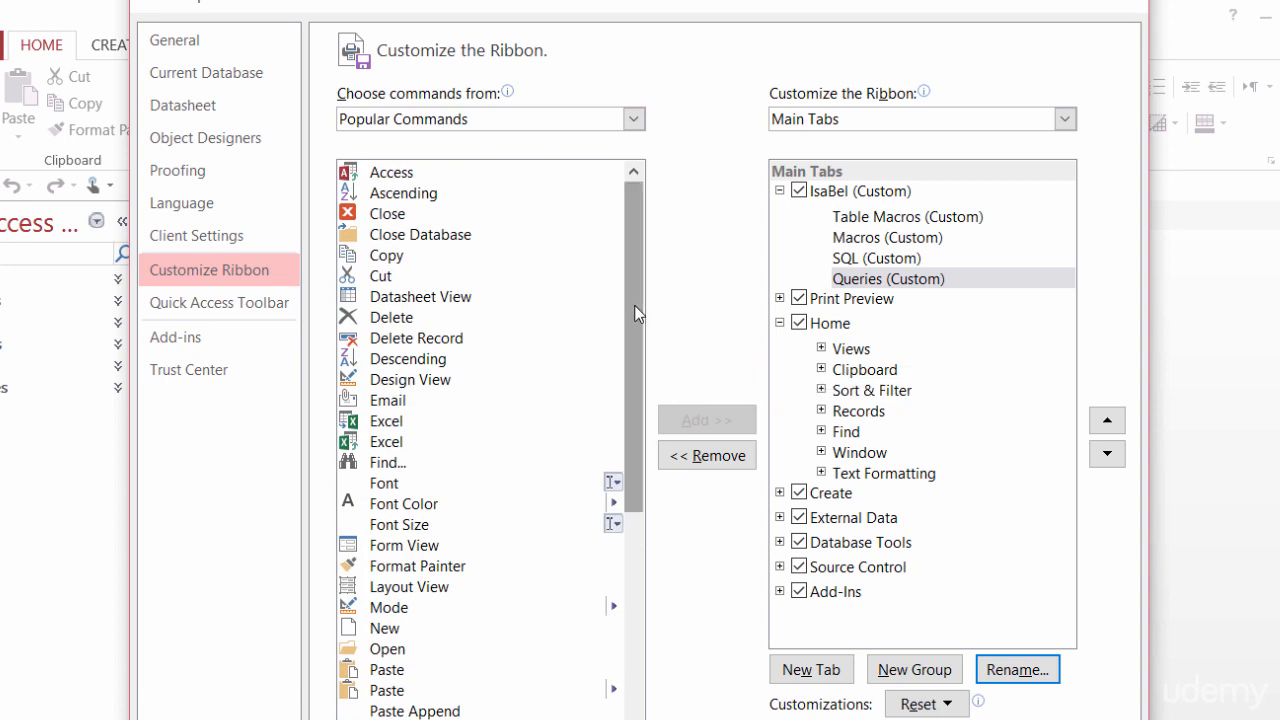
click(631, 119)
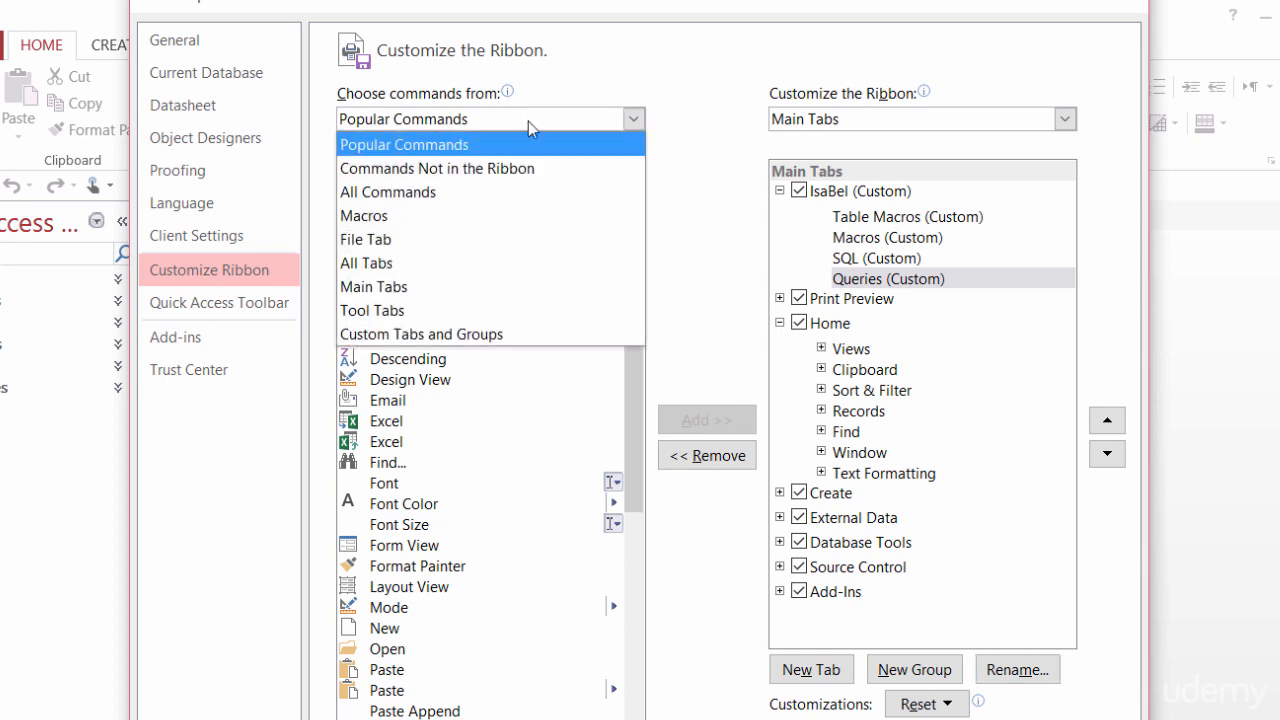
click(500, 195)
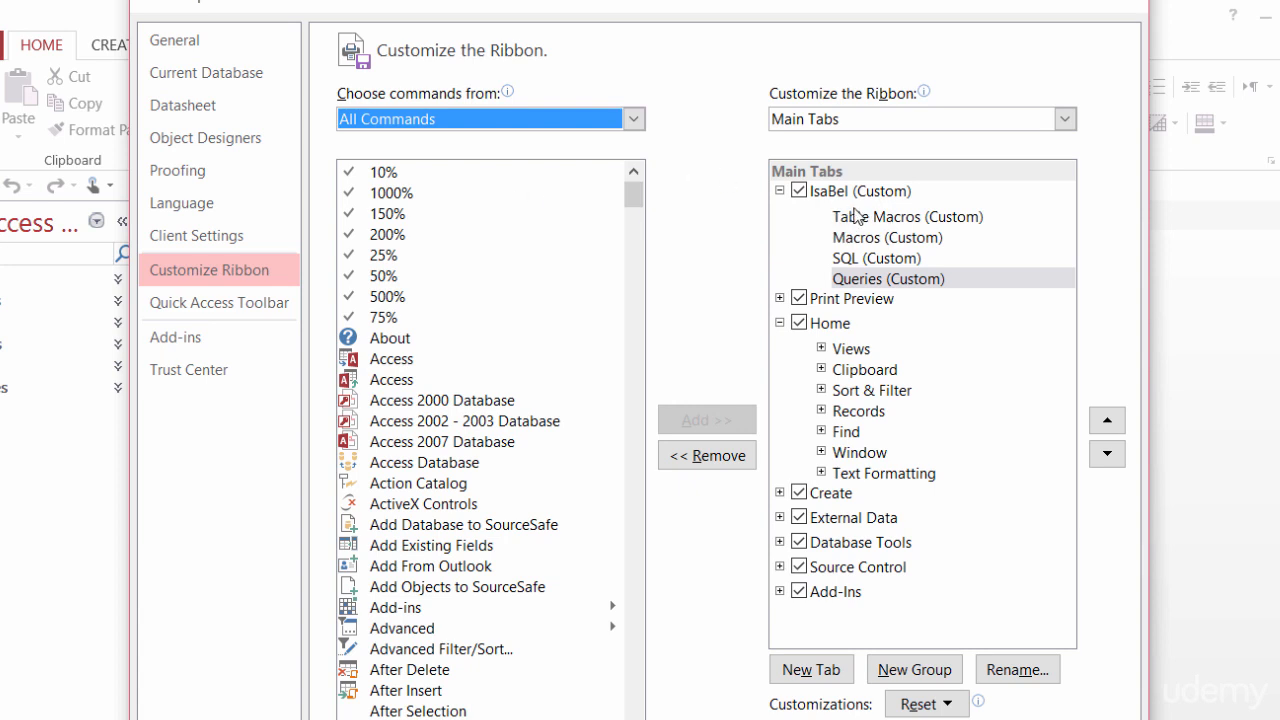
click(866, 226)
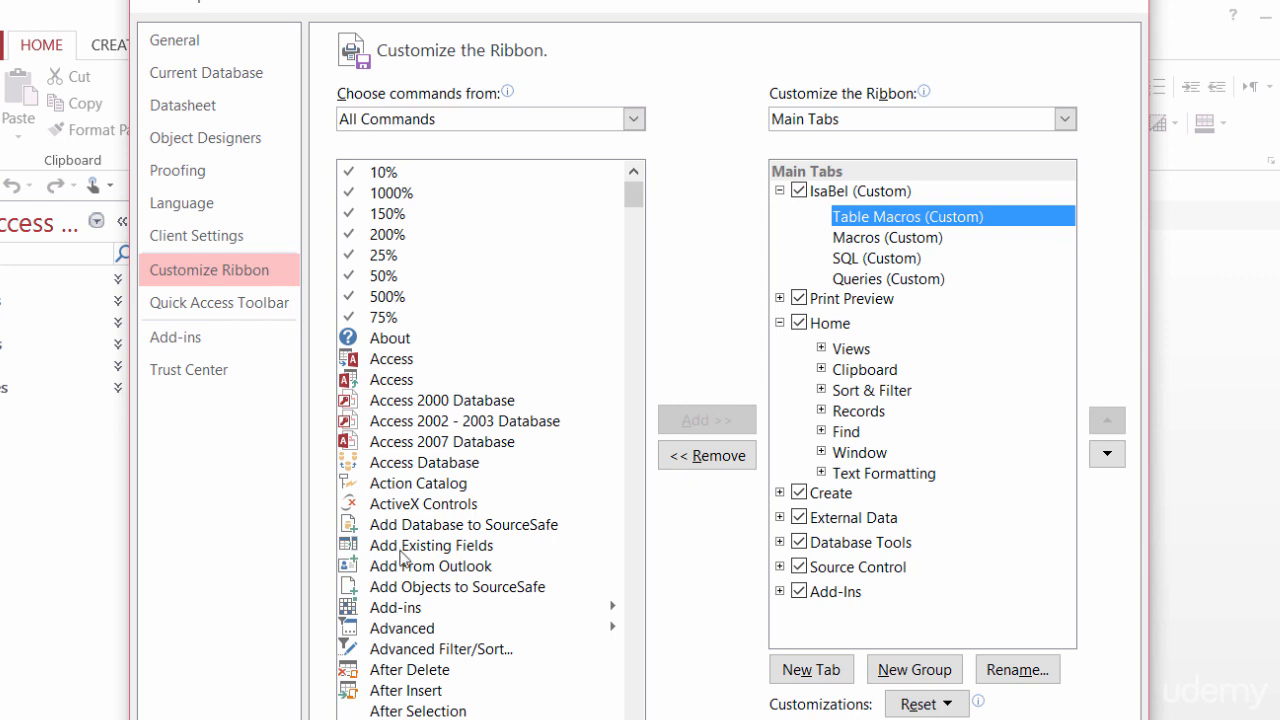
click(384, 669)
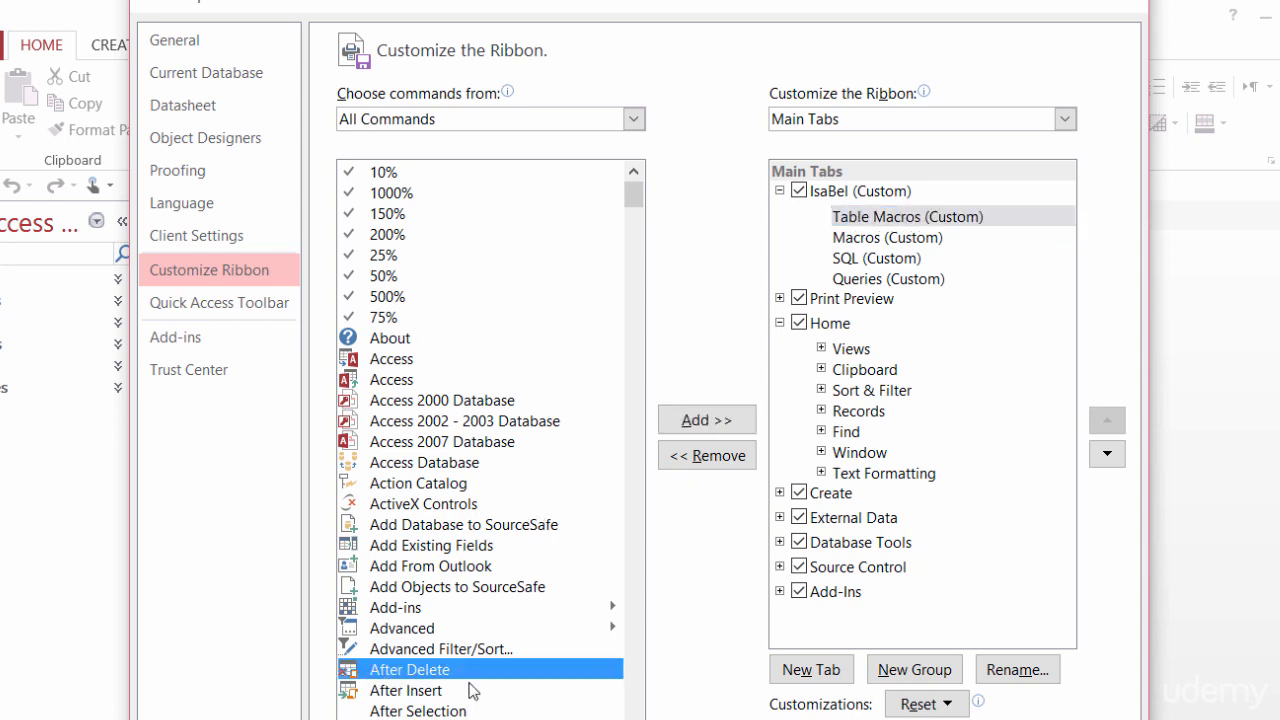
click(696, 425)
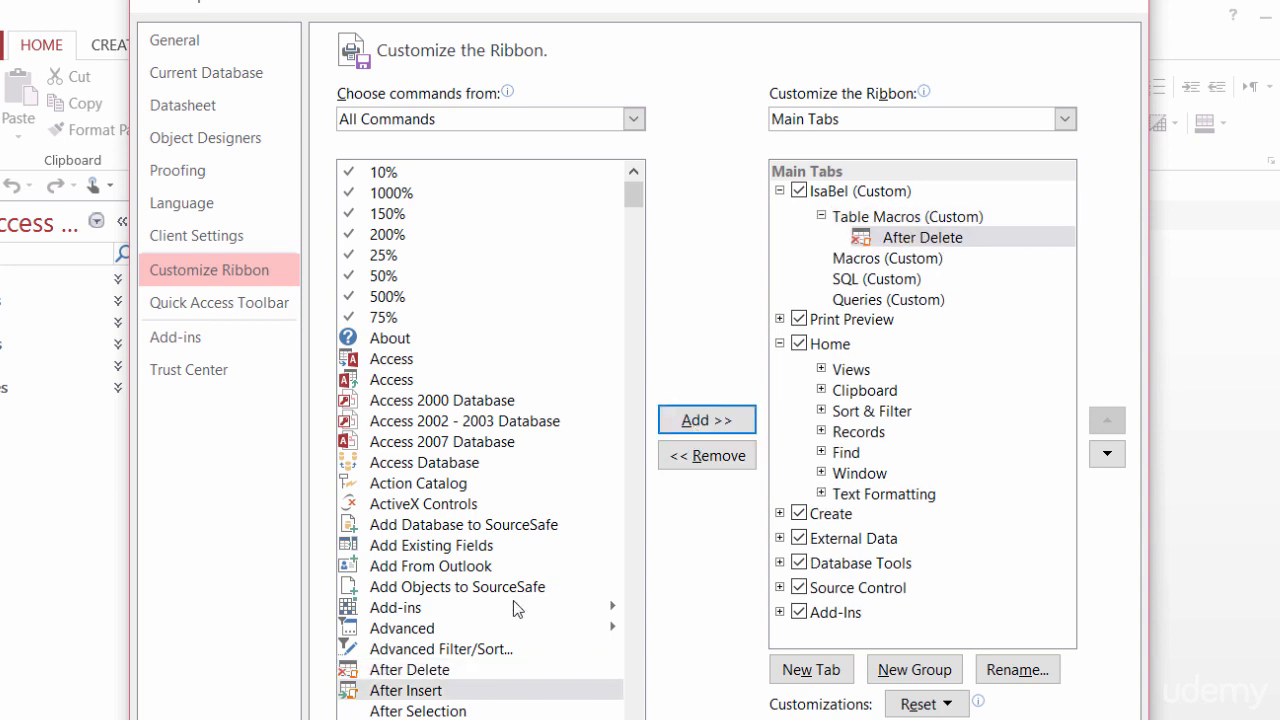
Add the After Insert and After Update commands to the Table Macros group below After Delete
click(444, 693)
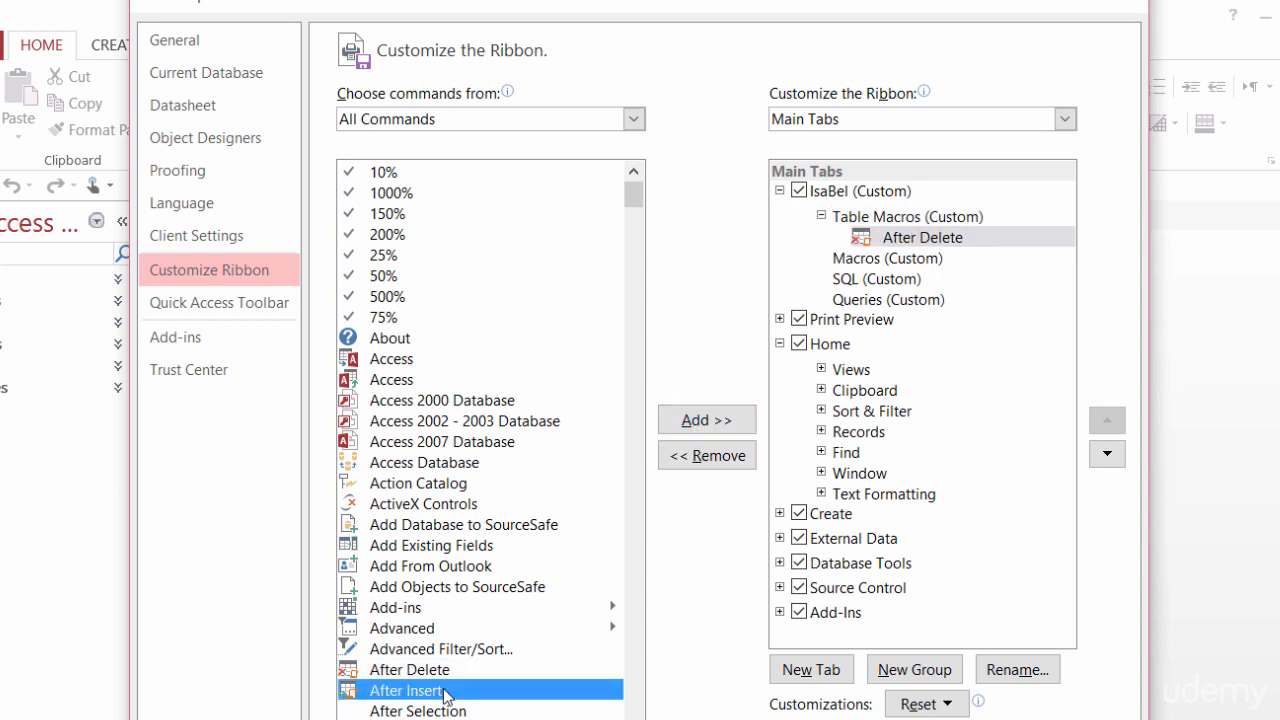
click(706, 422)
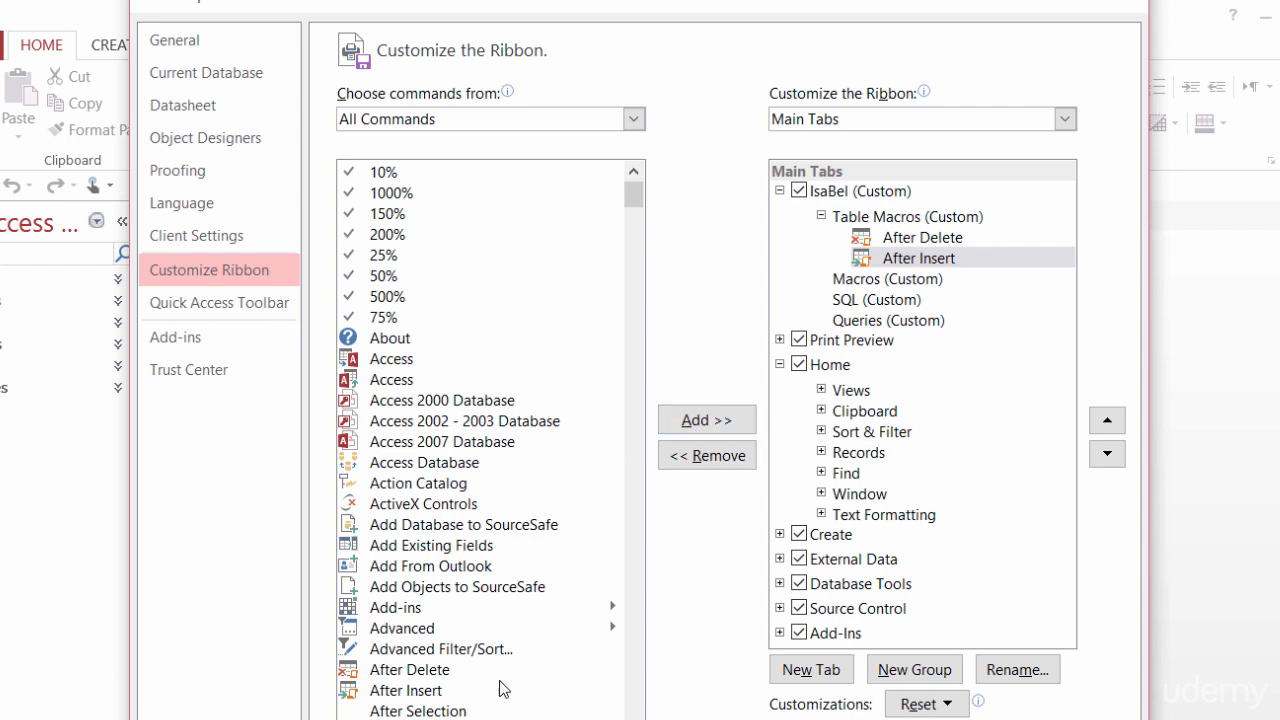
mouse_move(880, 258)
mouse_down()
mouse_move(860, 296)
mouse_move(857, 268)
mouse_up()
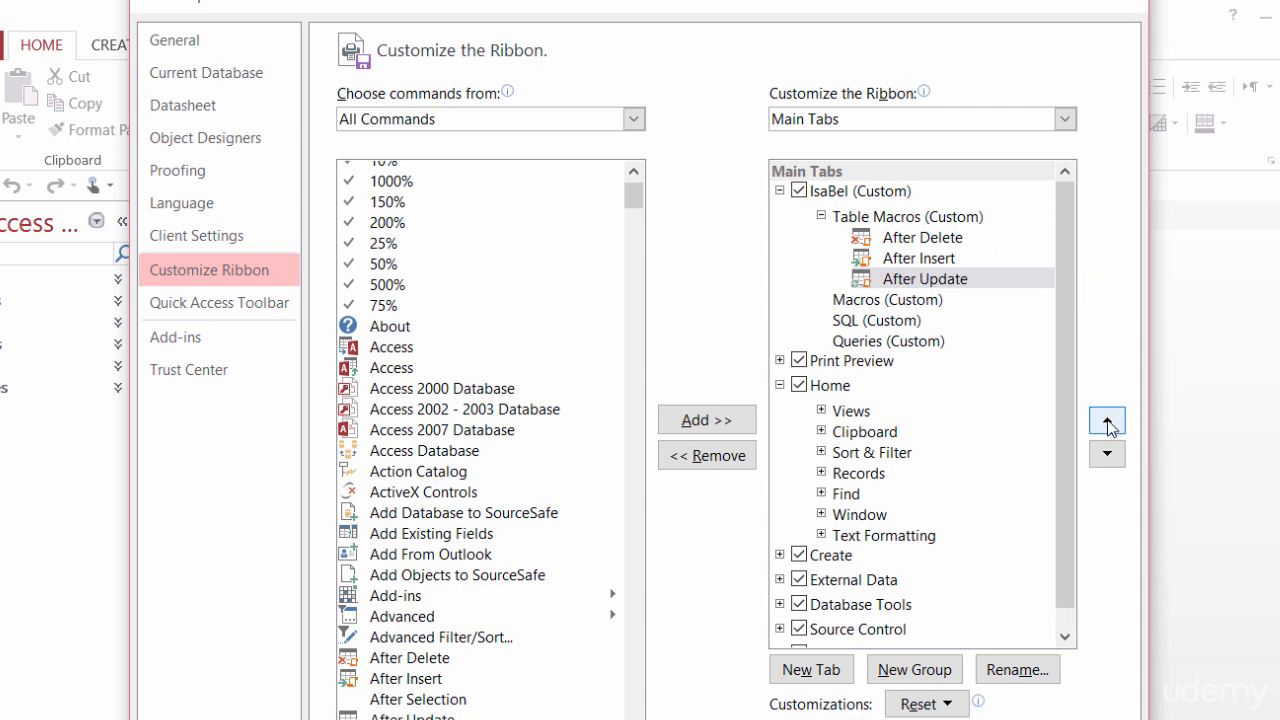
Move After Update to the start of the Table Macros group and back below After Insert
click(941, 283)
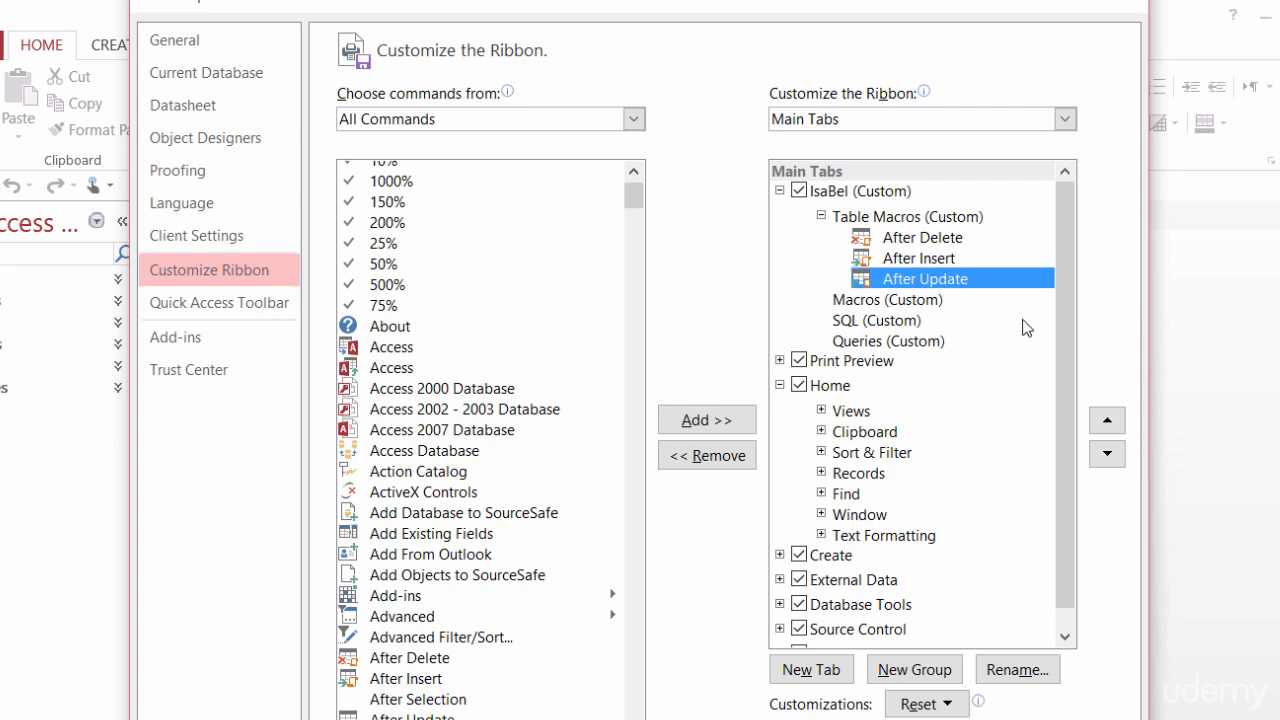
click(1106, 421)
click(1106, 421)
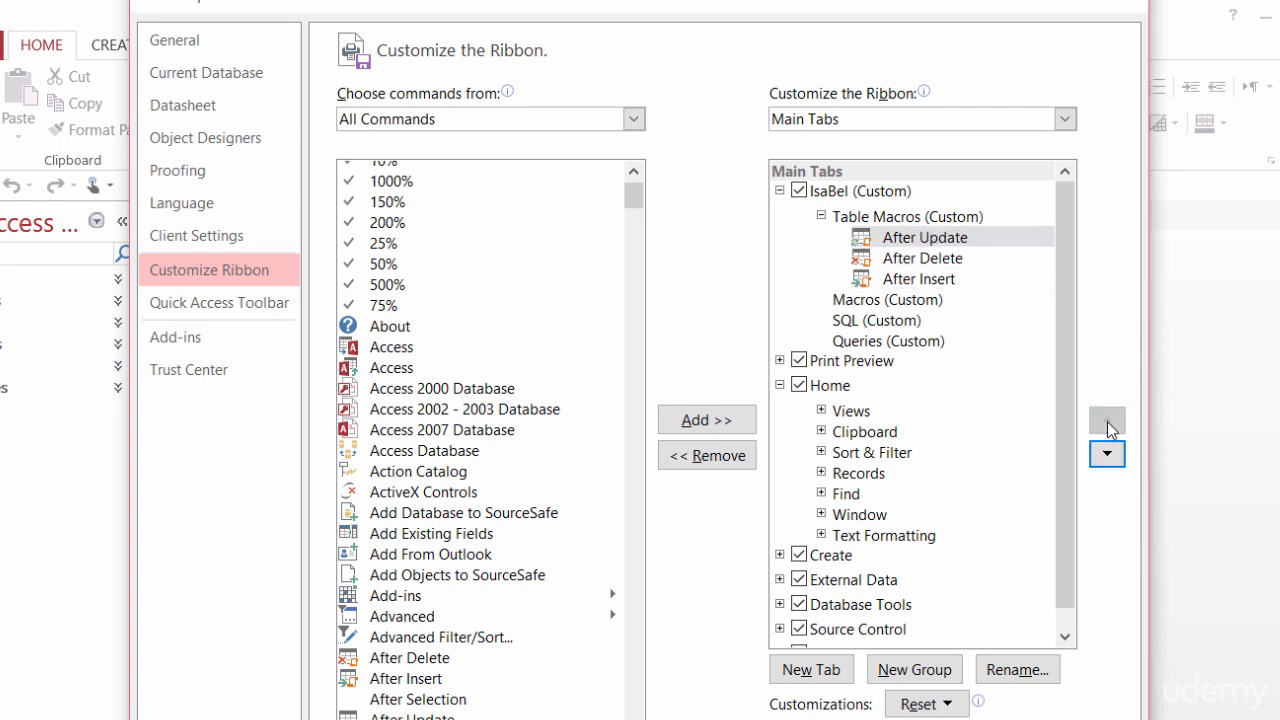
click(1107, 453)
click(1107, 453)
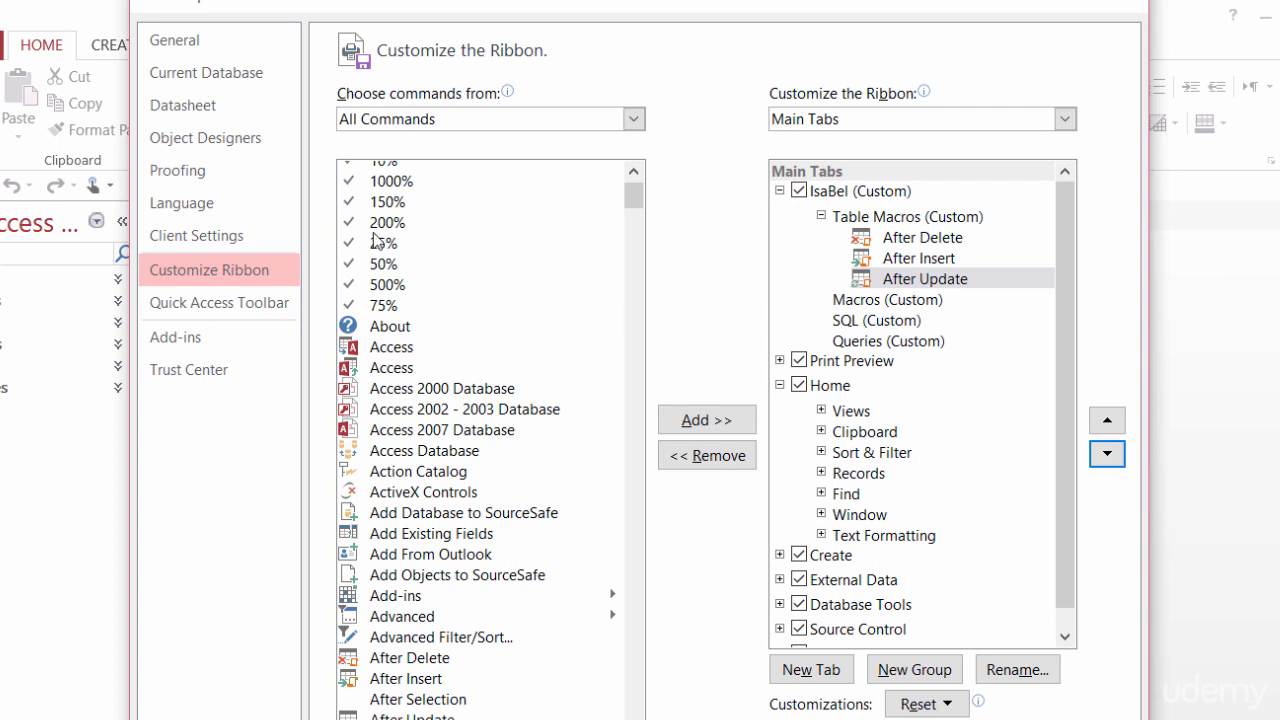
Add the Before Change and Before Delete commands to the Table Macros group below After Update
click(423, 396)
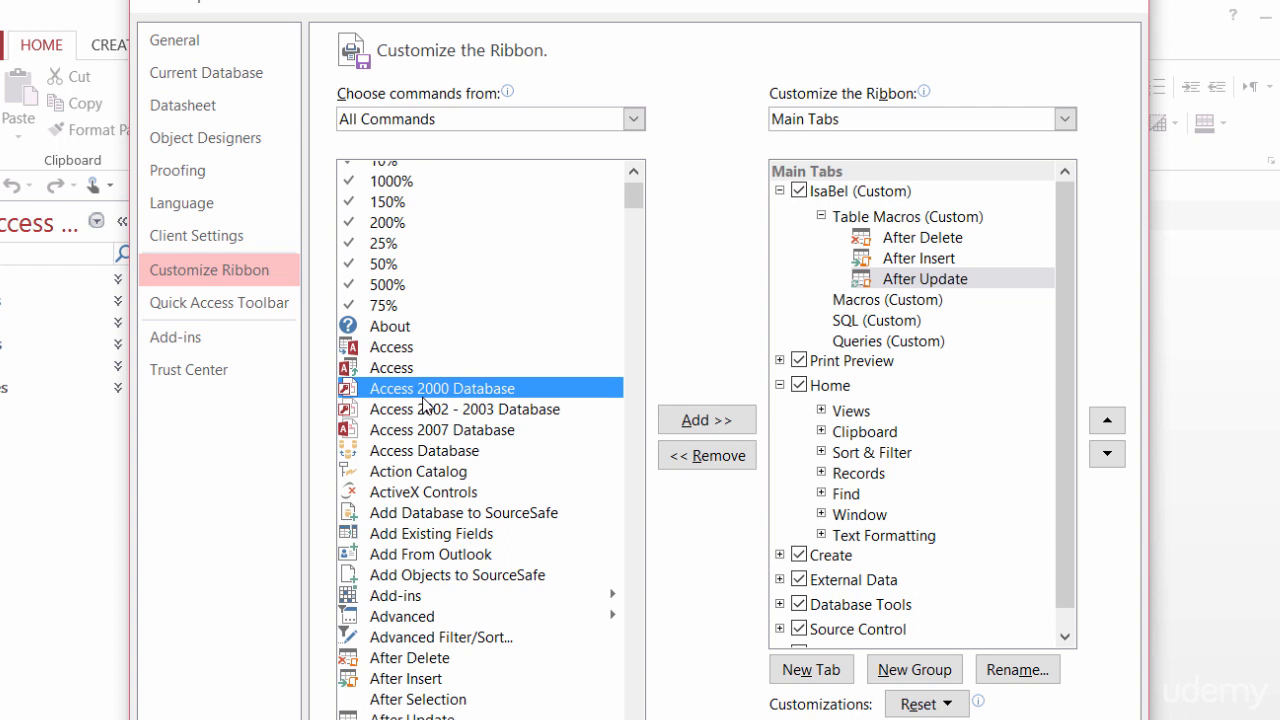
scroll(423, 404, down, 10)
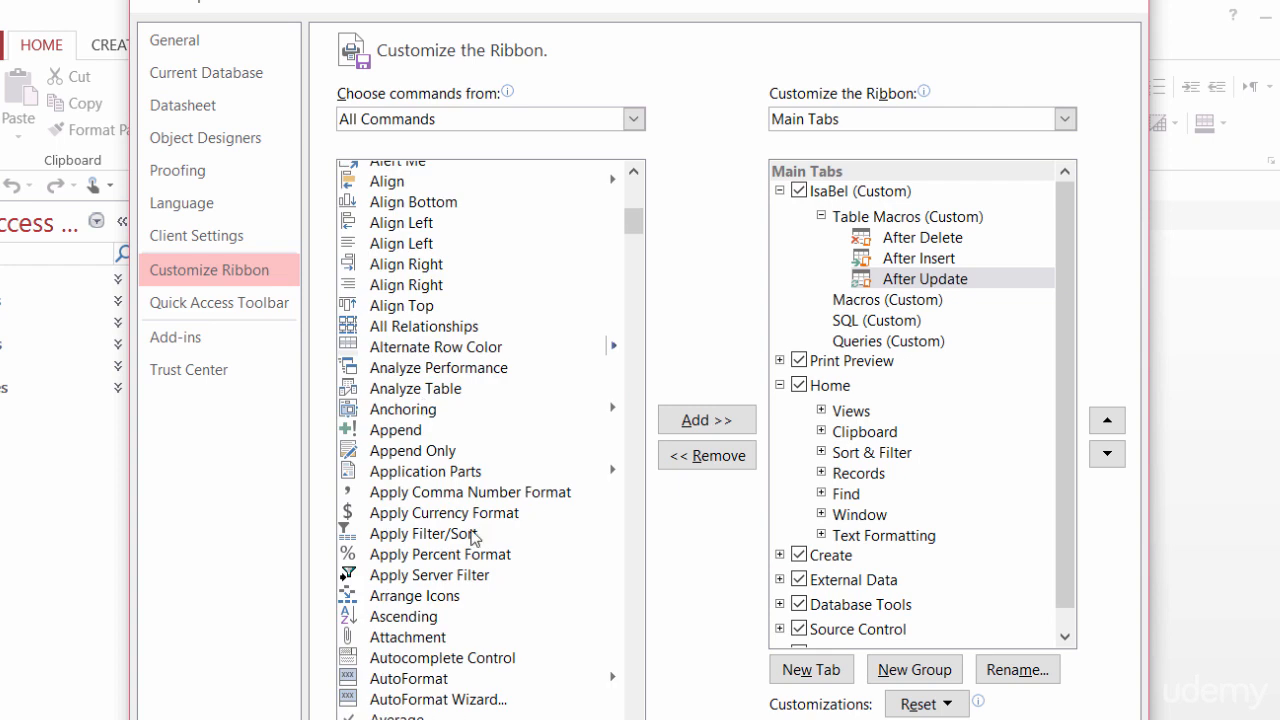
click(430, 660)
scroll(480, 440, down, 3)
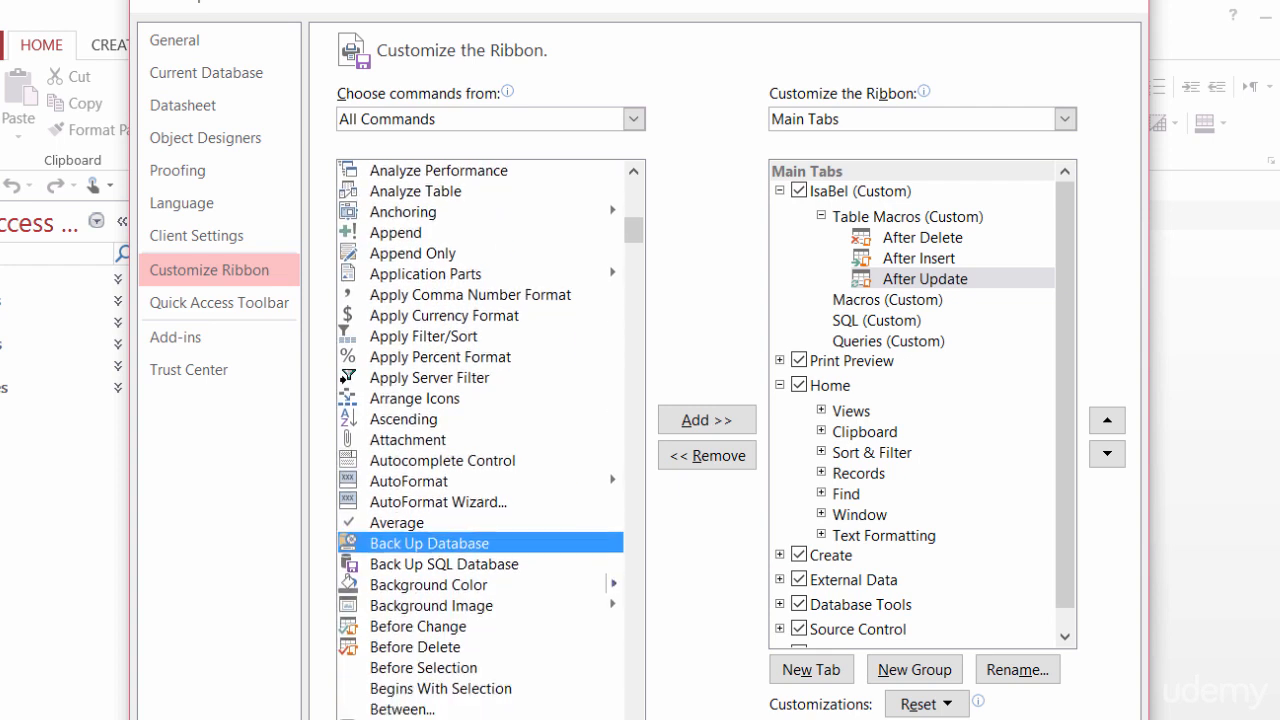
click(438, 626)
click(666, 414)
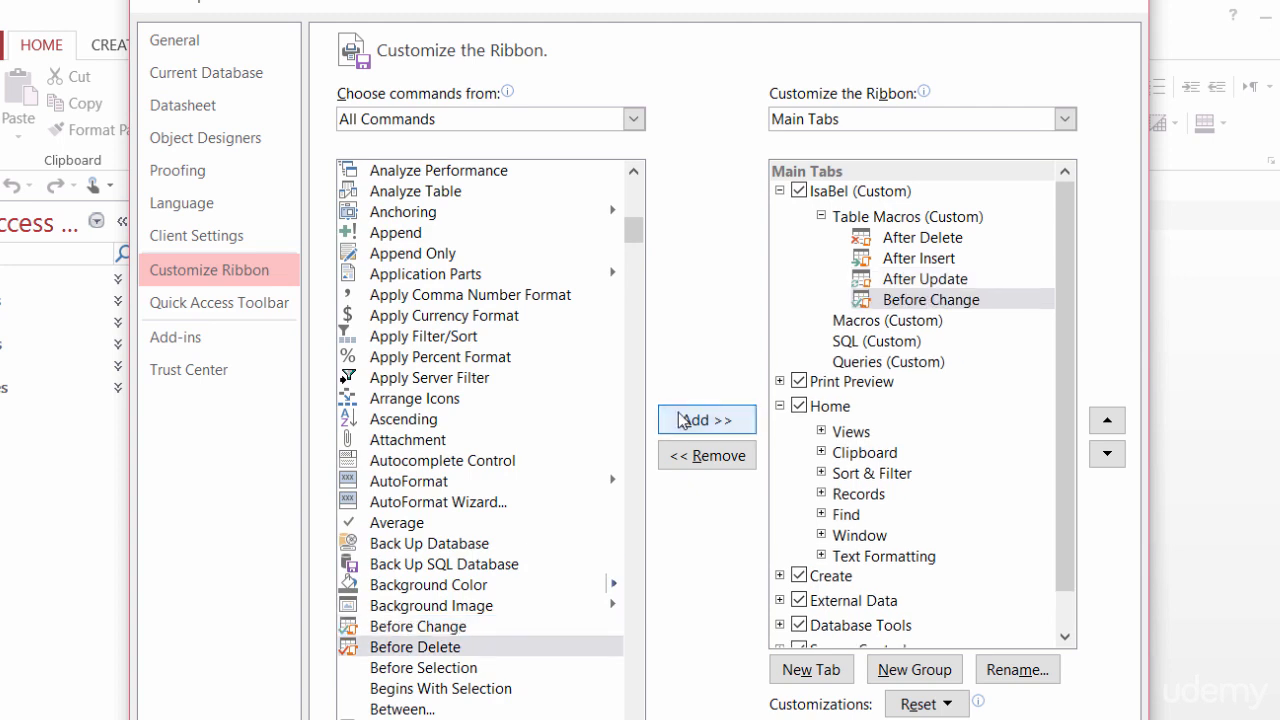
click(463, 645)
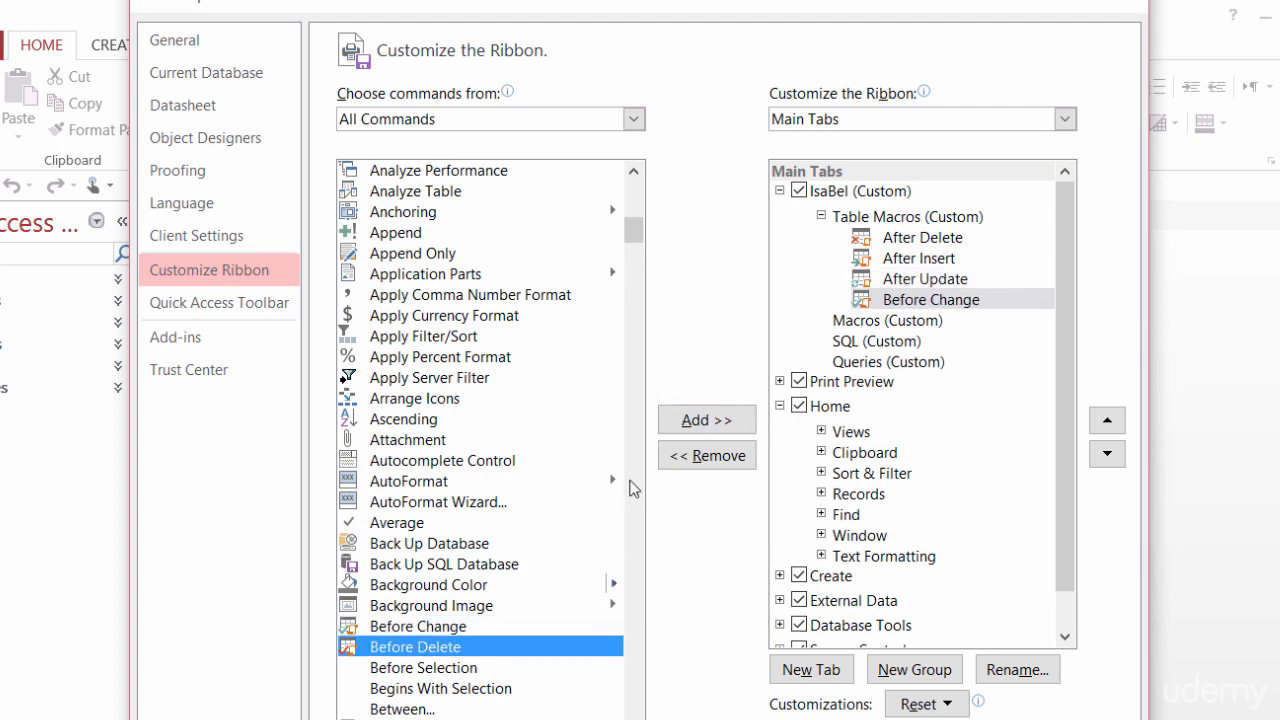
click(710, 424)
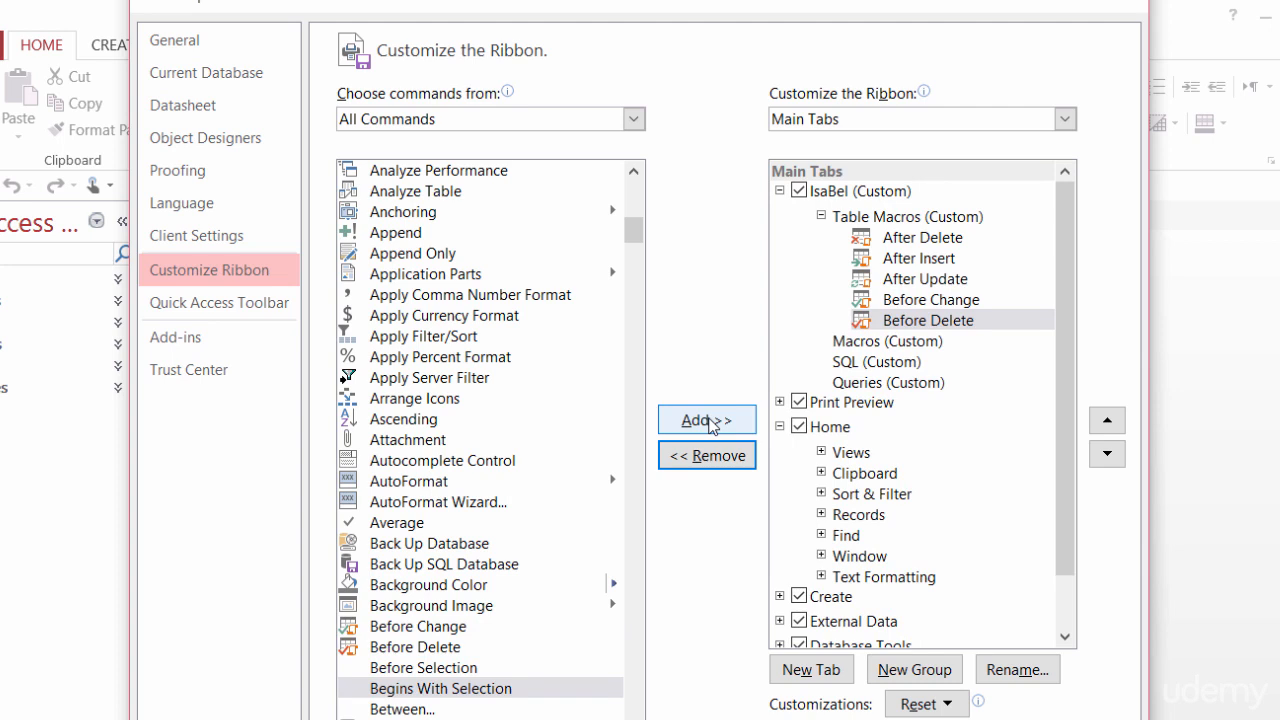
Switch the available commands to Macros and add AutoExec and Delete All Data to the custom Macros group
click(868, 345)
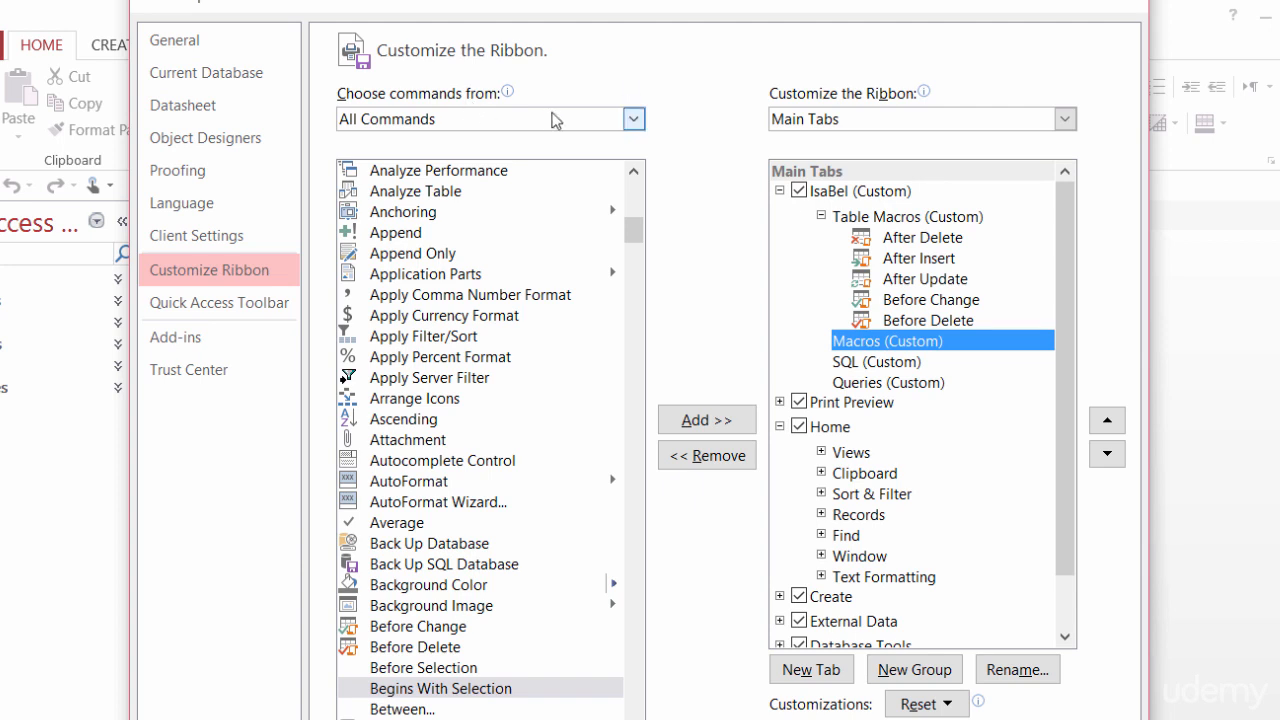
click(610, 122)
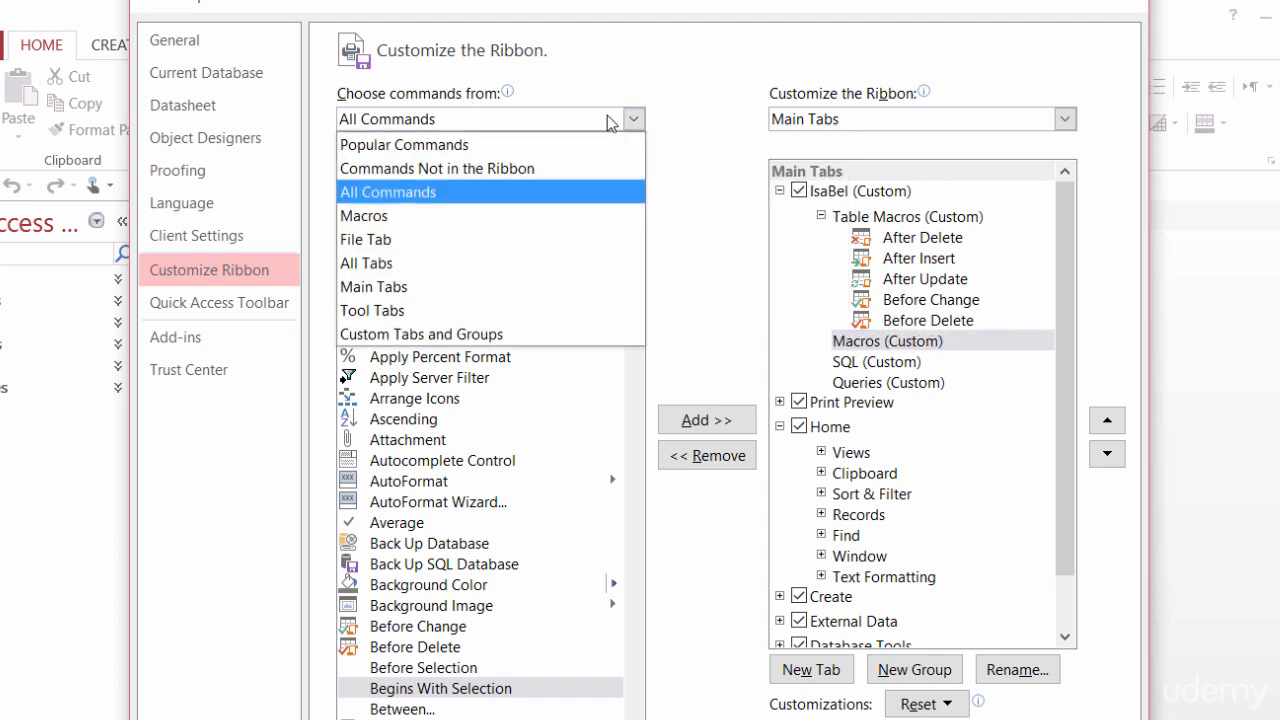
click(526, 222)
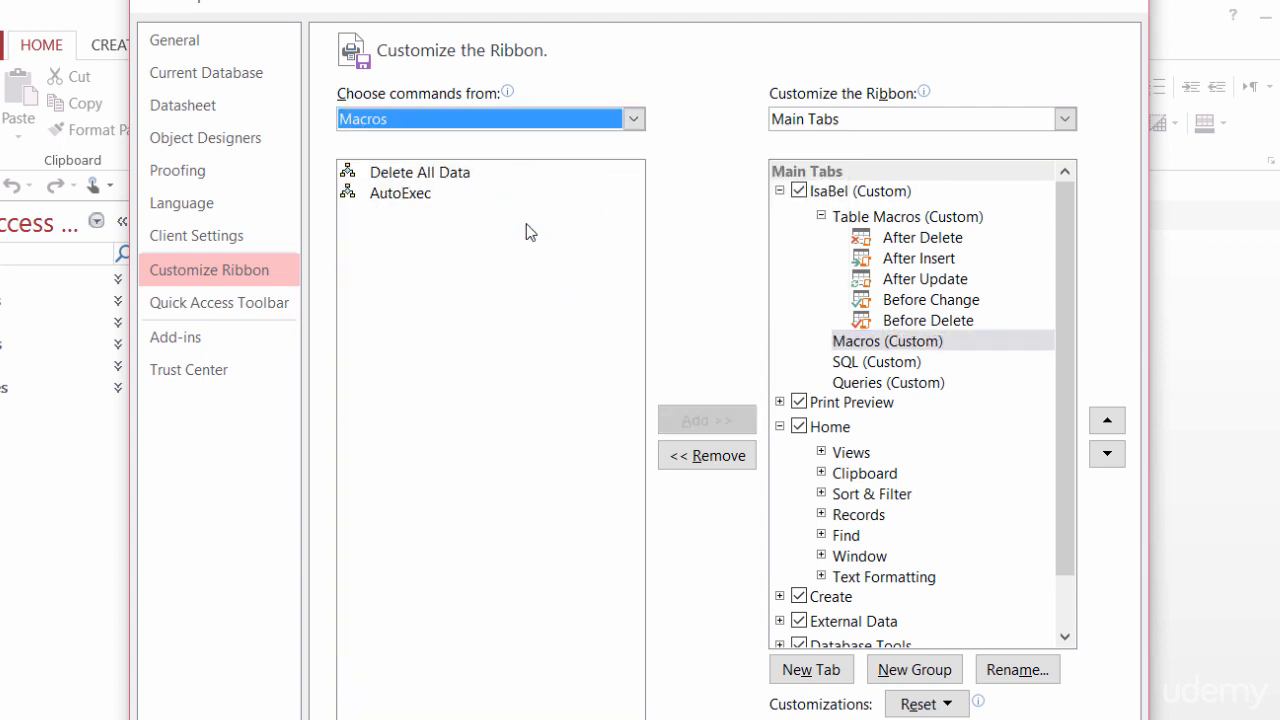
click(449, 187)
click(697, 415)
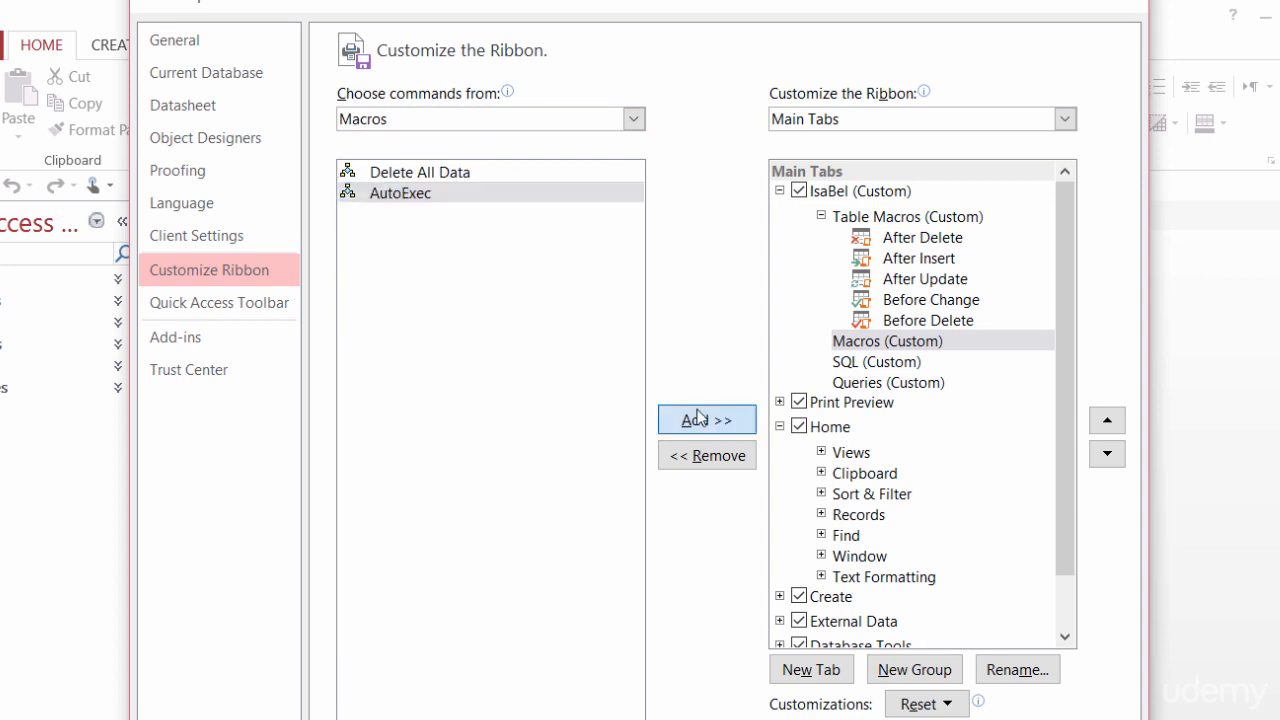
click(507, 166)
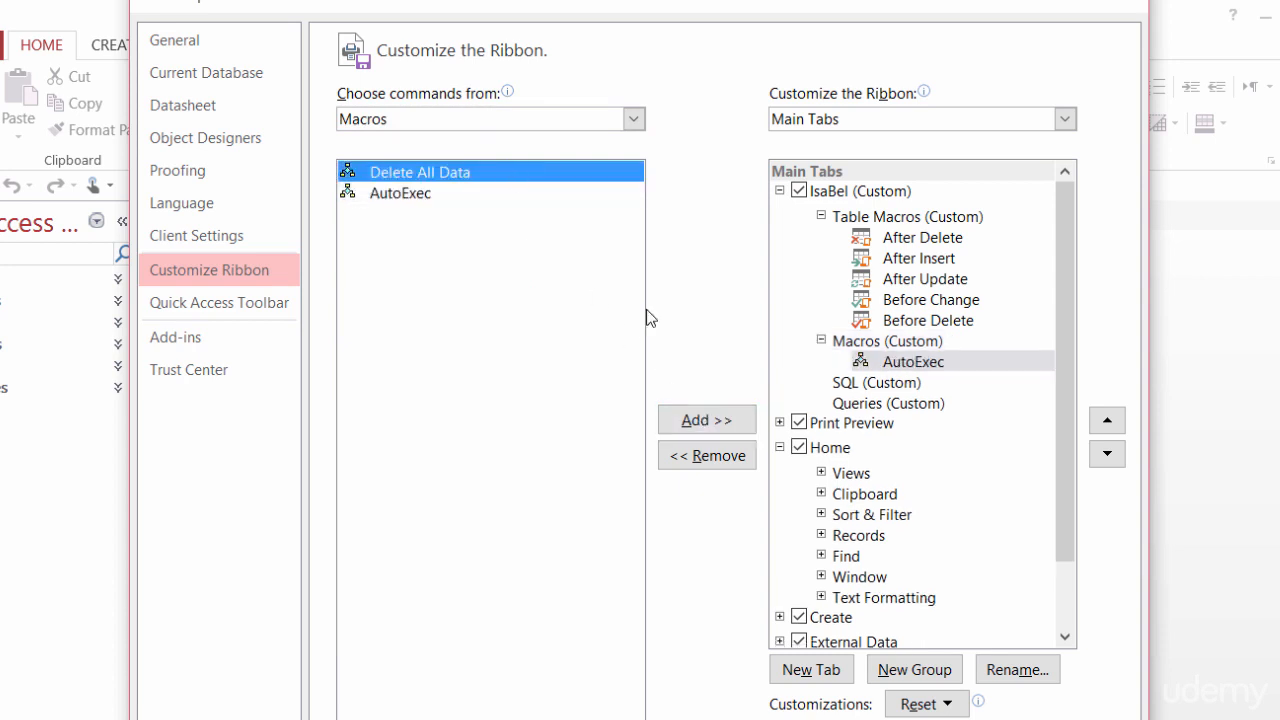
click(705, 421)
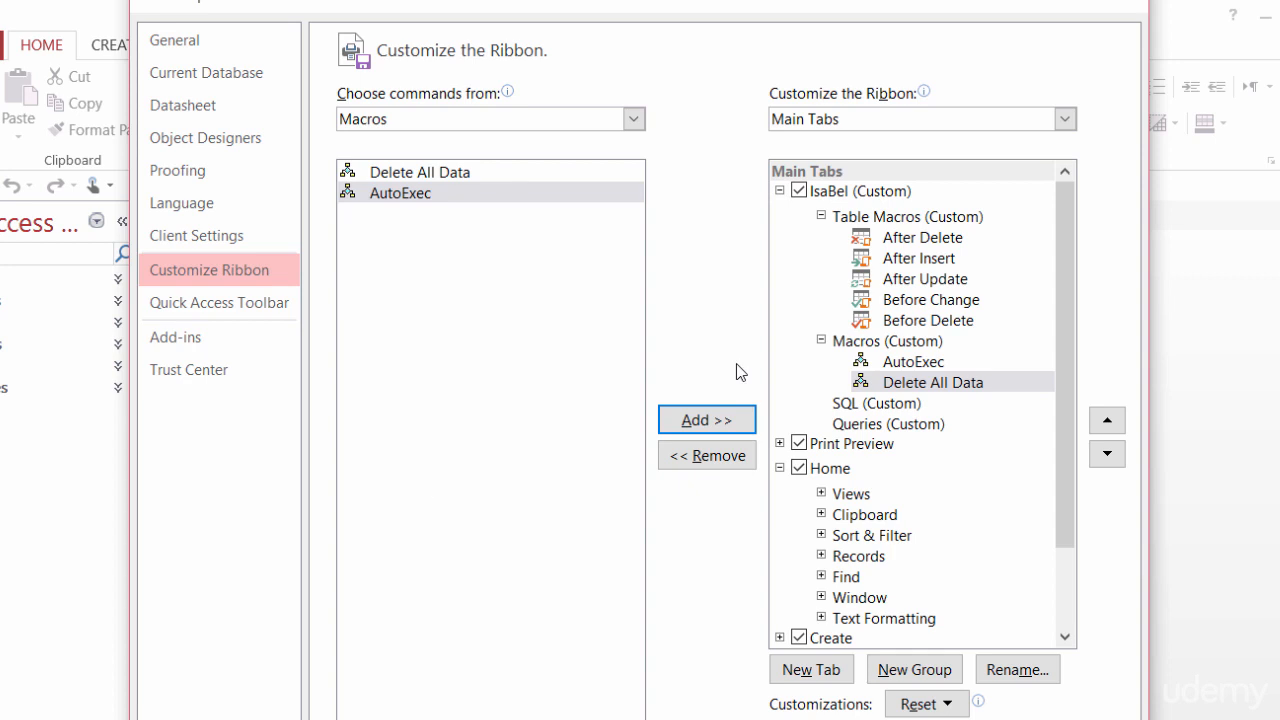
Switch the available commands back to All Commands and add SQL View to the custom SQL group
click(633, 119)
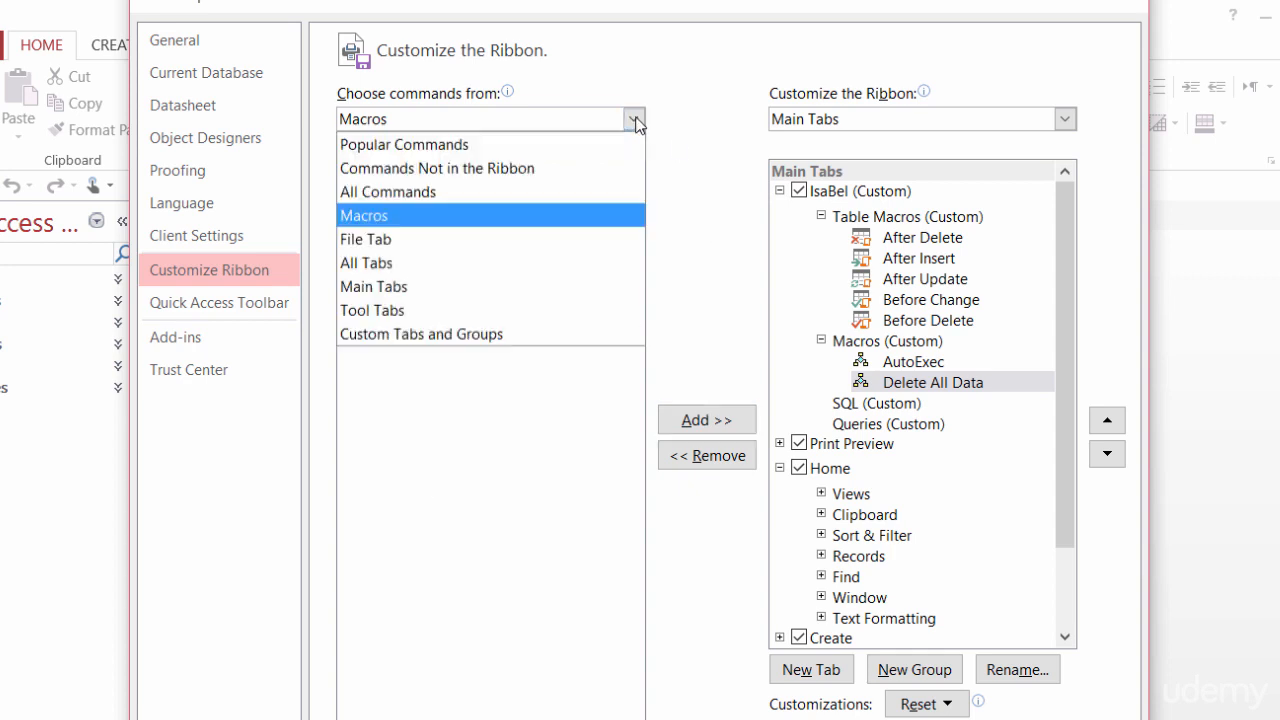
click(576, 208)
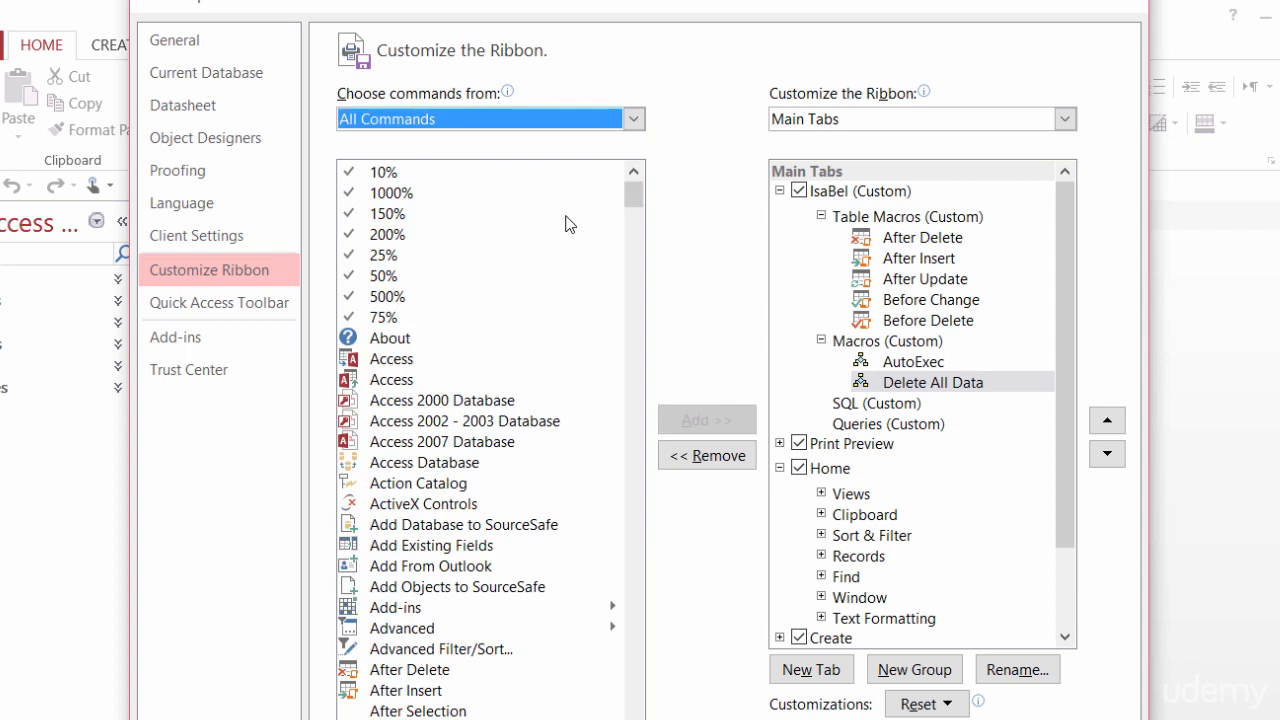
click(475, 421)
scroll(475, 421, down, 20)
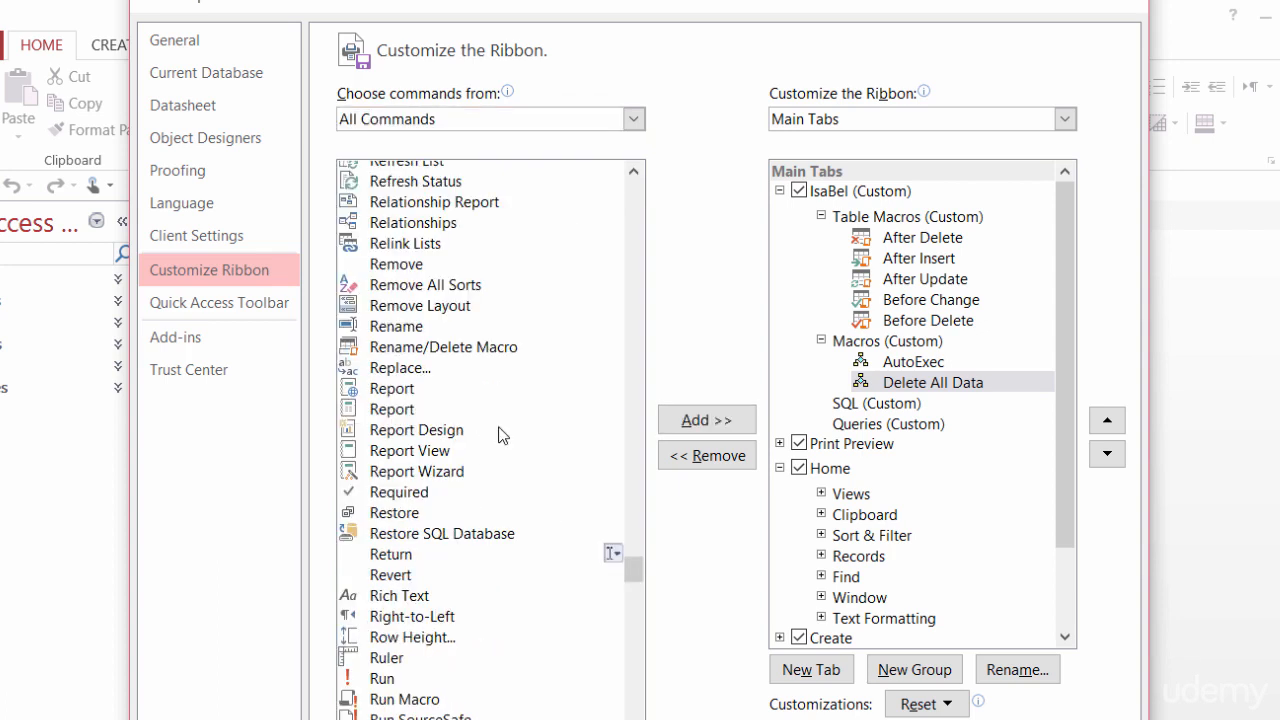
scroll(624, 690, down, 10)
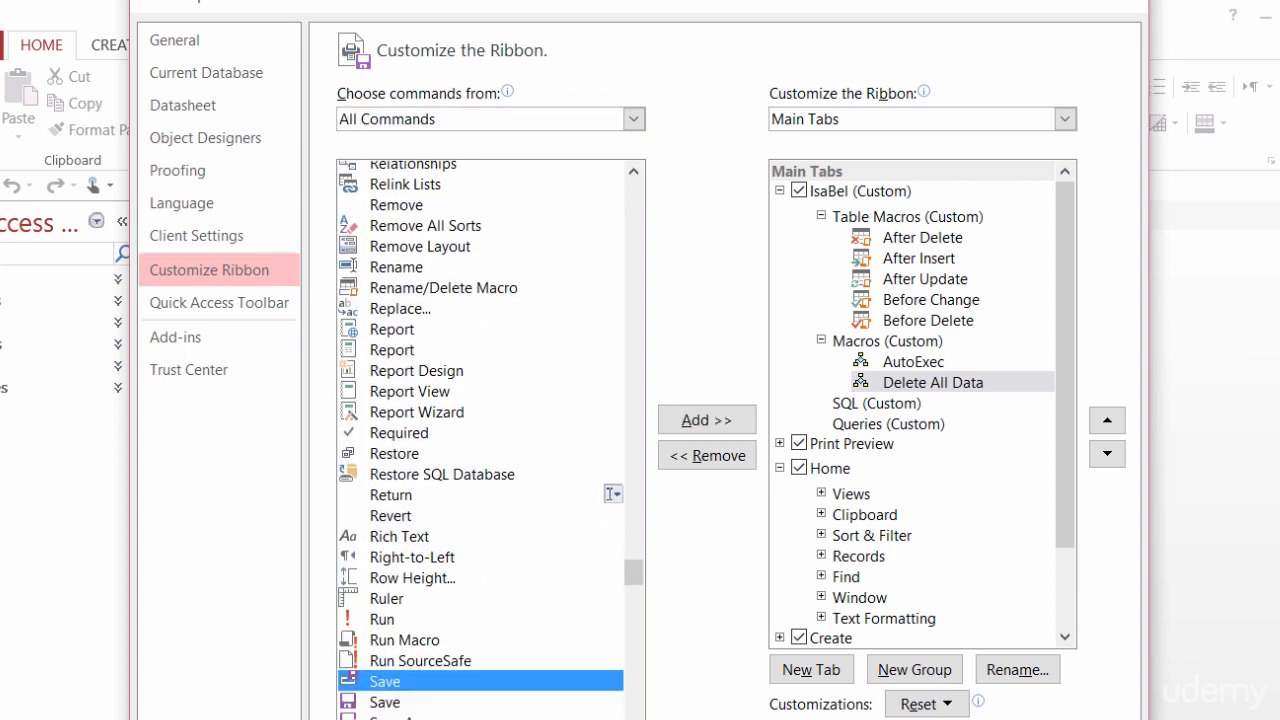
scroll(634, 714, down, 20)
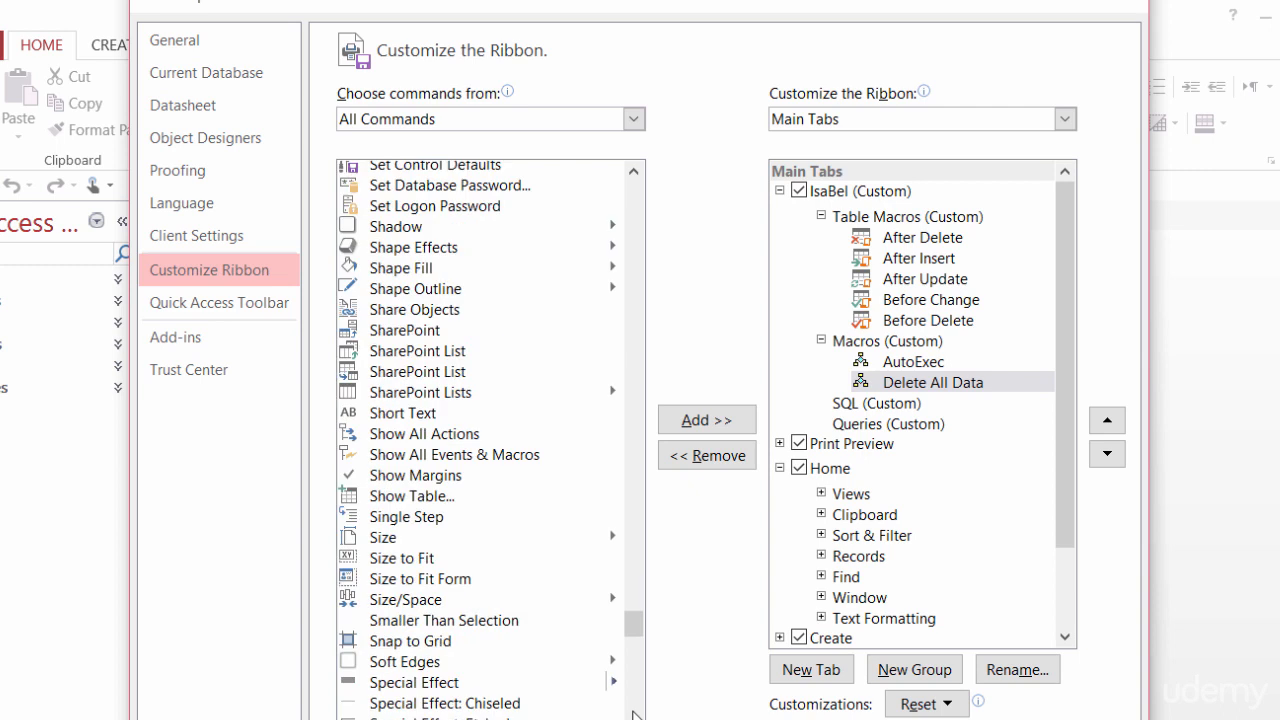
scroll(634, 714, down, 9)
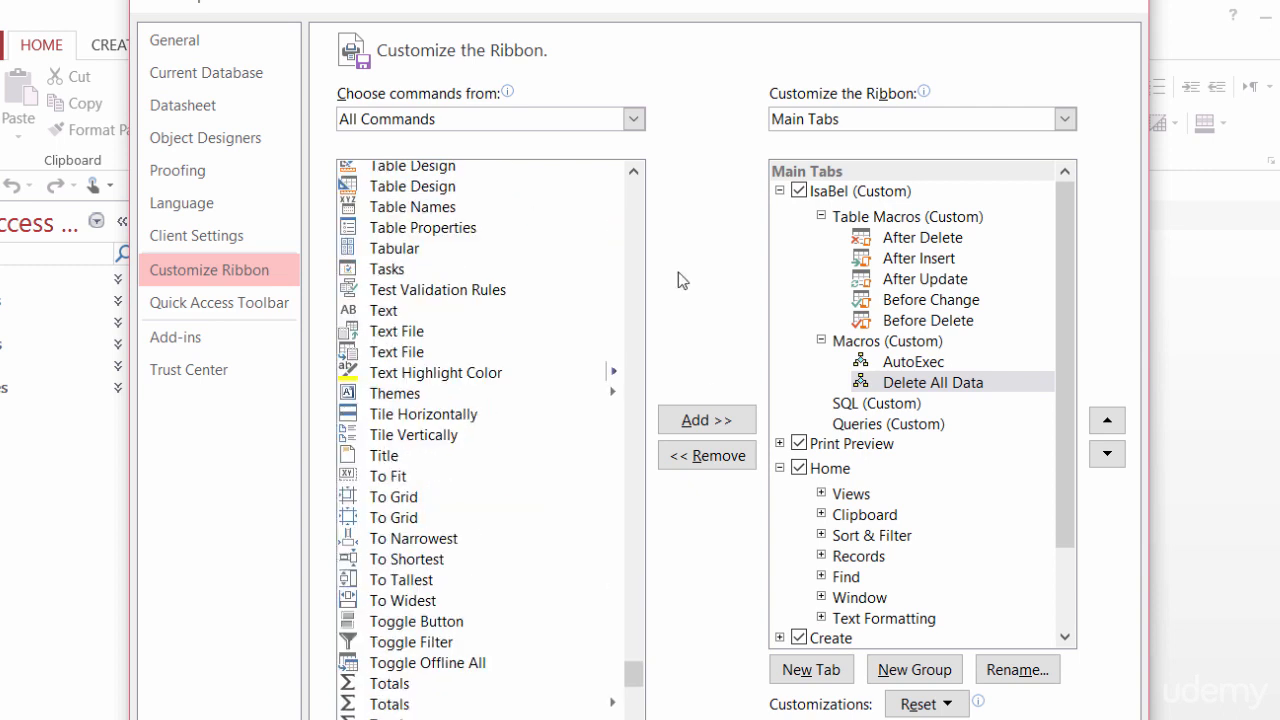
scroll(641, 271, up, 9)
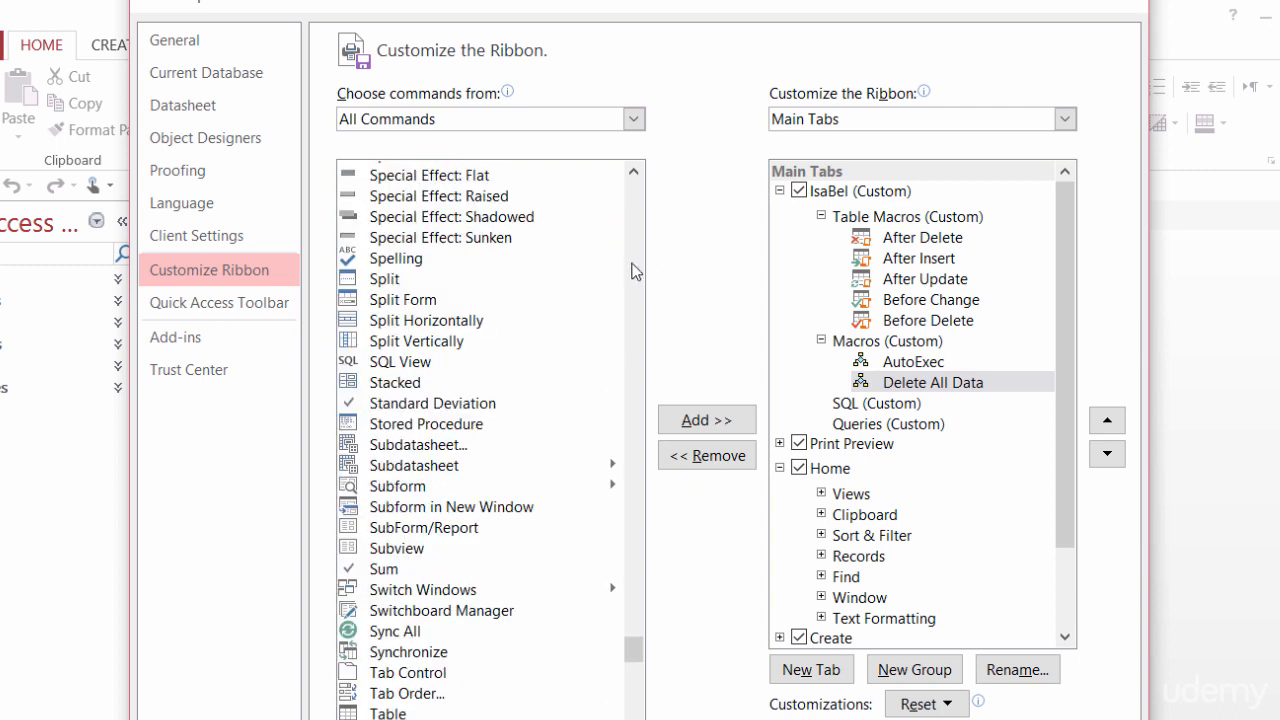
click(401, 364)
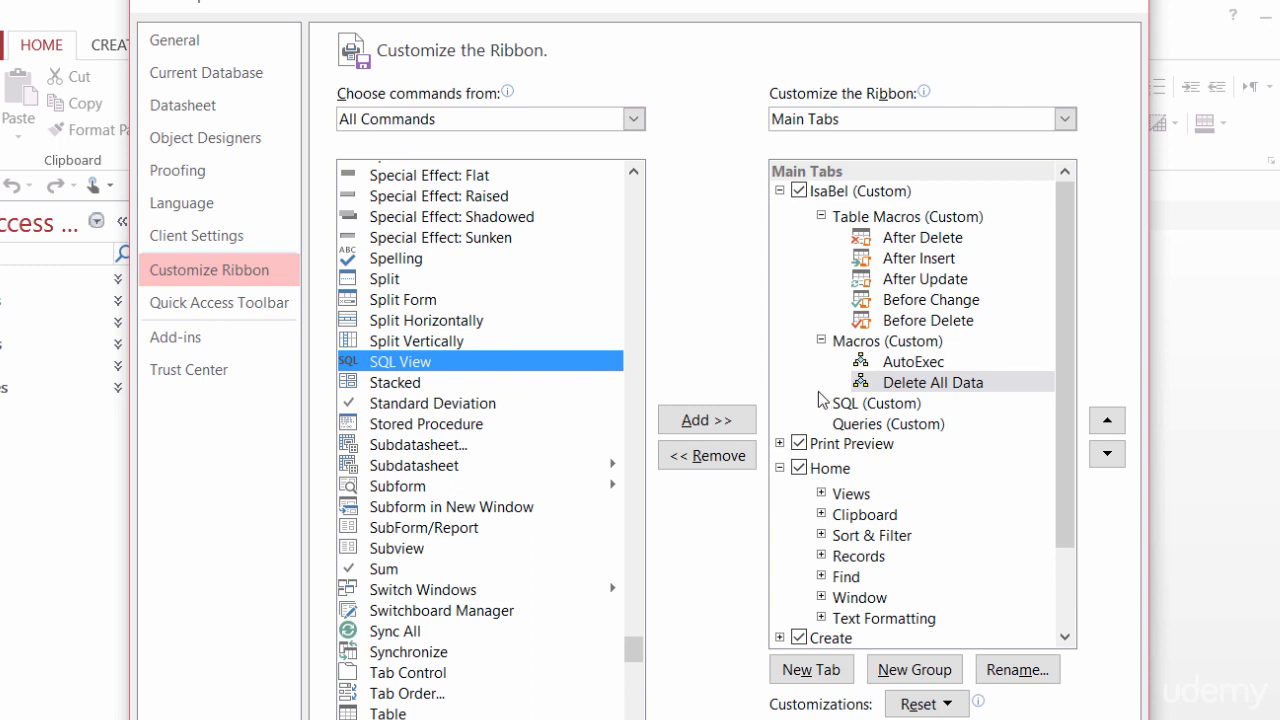
click(848, 403)
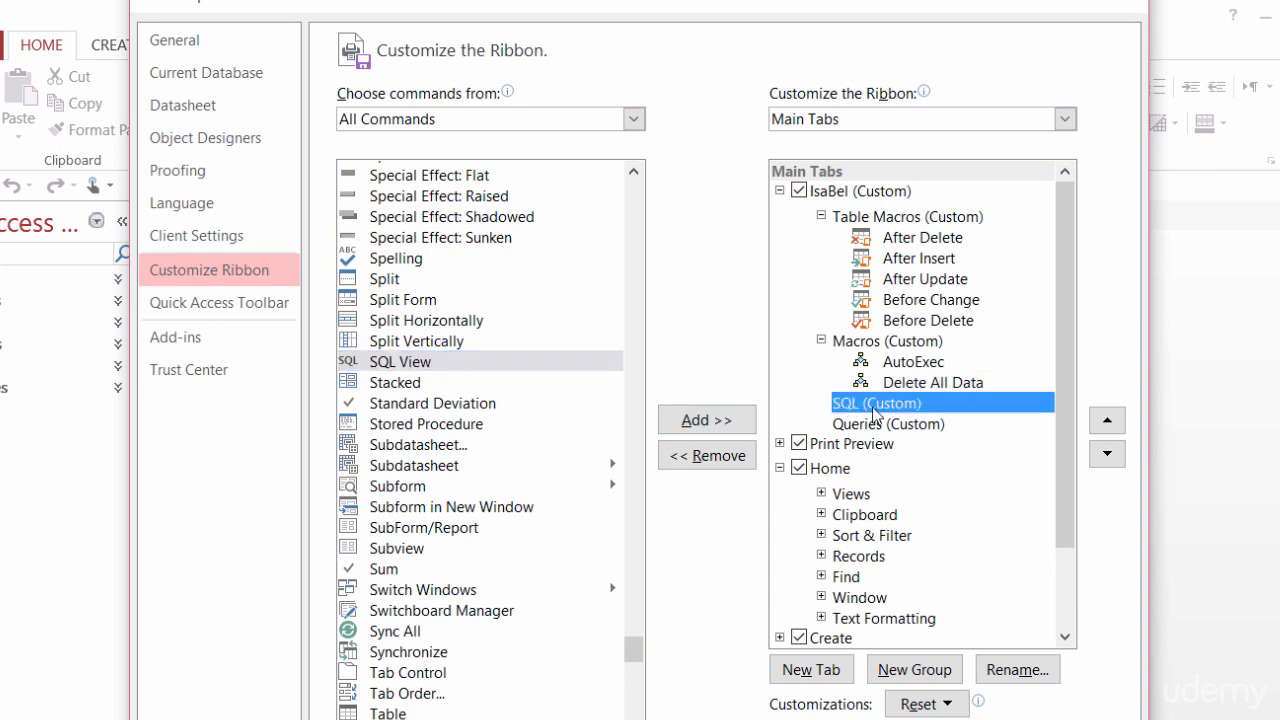
click(728, 429)
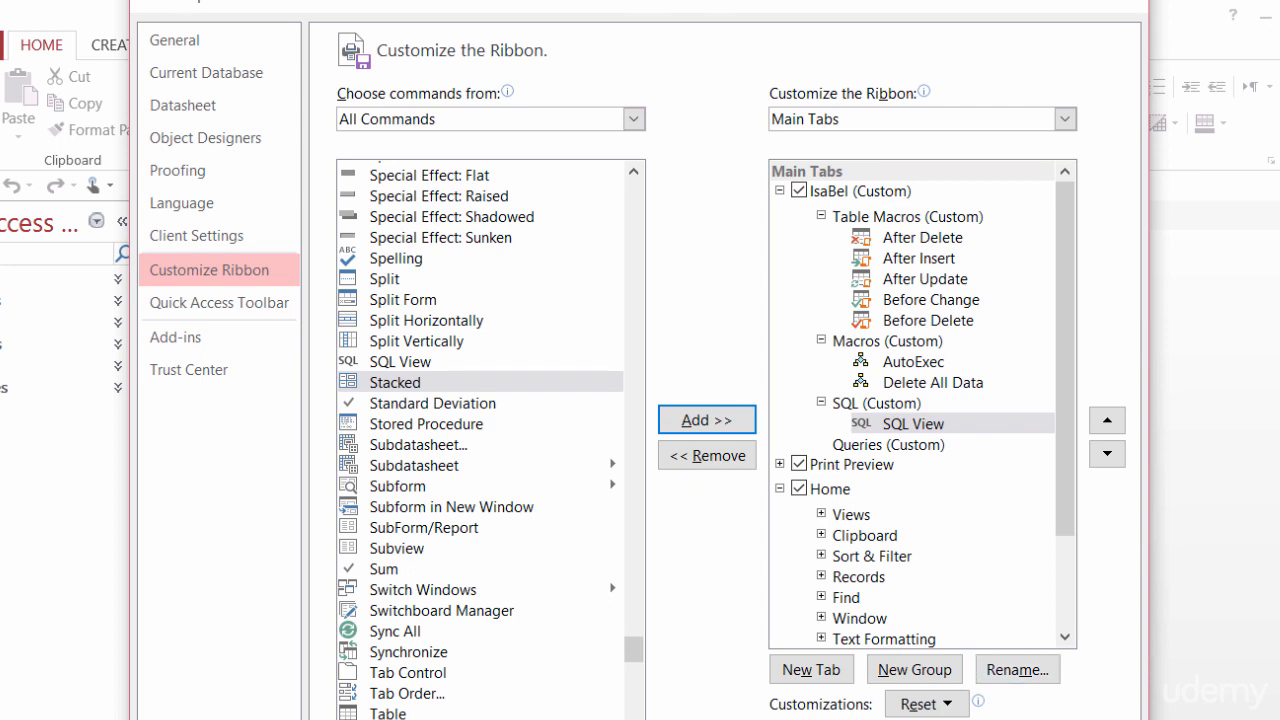
Apply the ribbon customizations and display the new custom tab
key(Return)
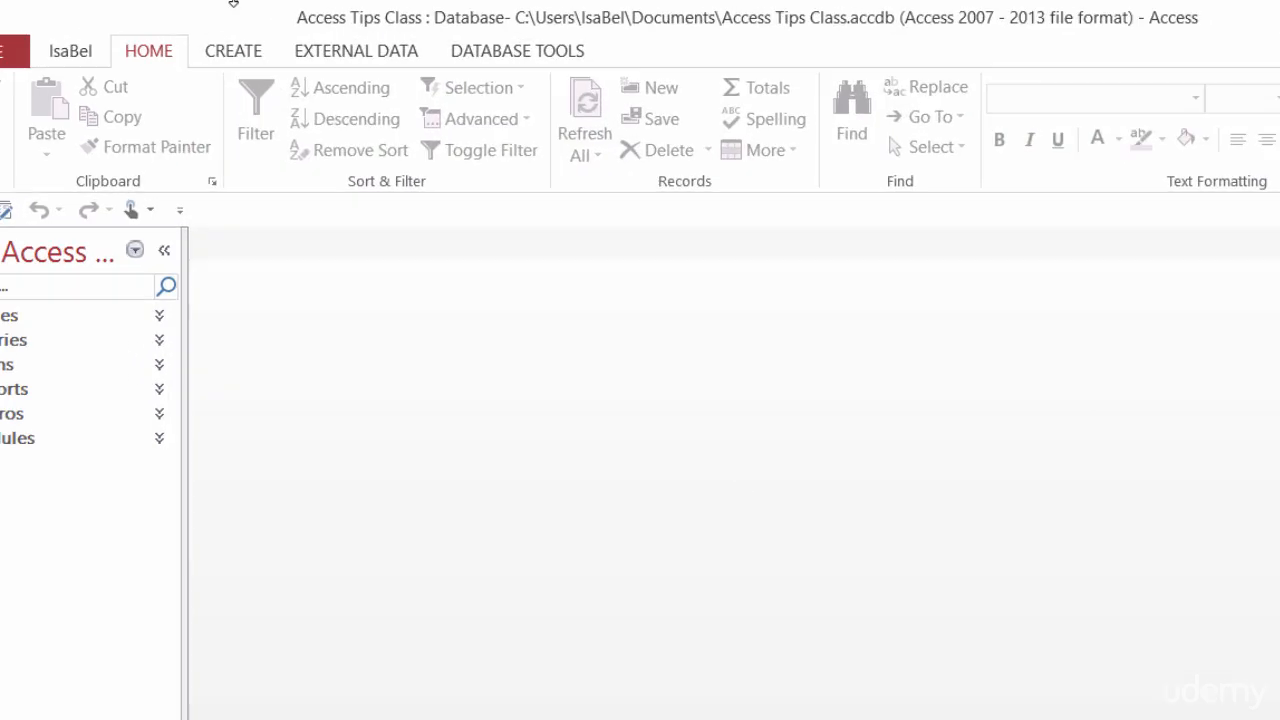
click(45, 52)
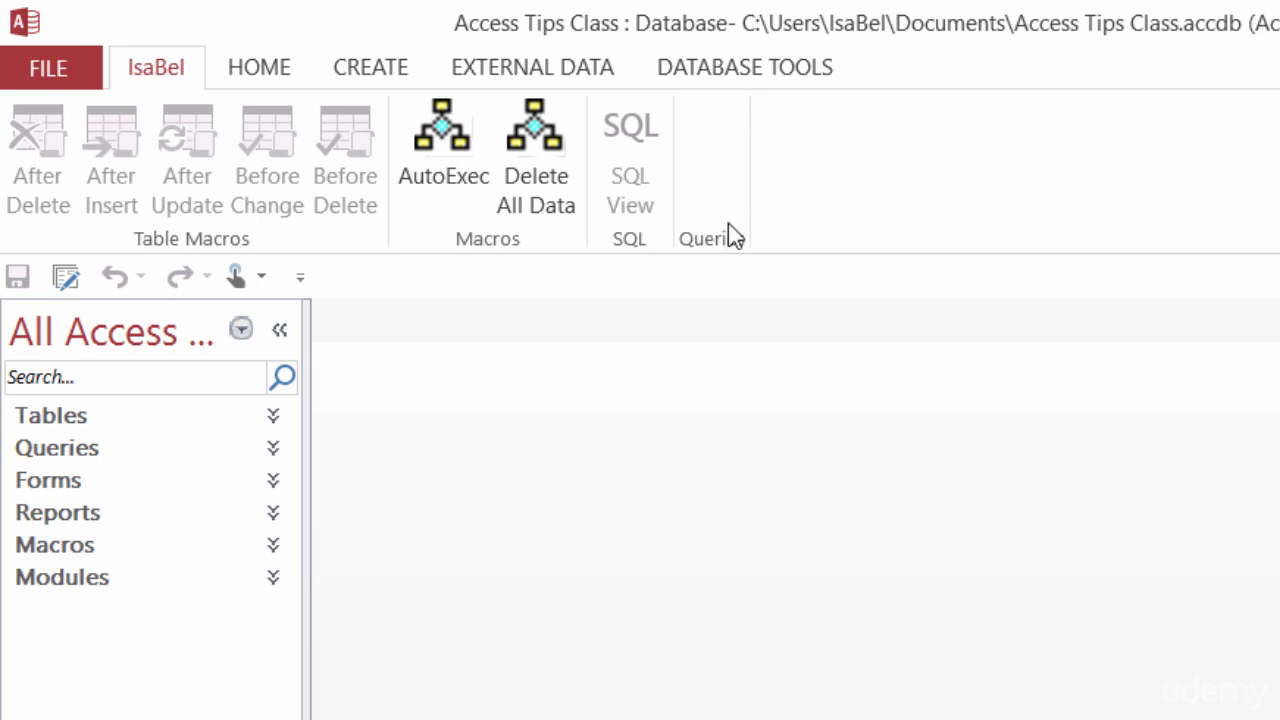
Reopen the ribbon customization settings and move the SQL group above Macros in the custom tab
right_click(687, 117)
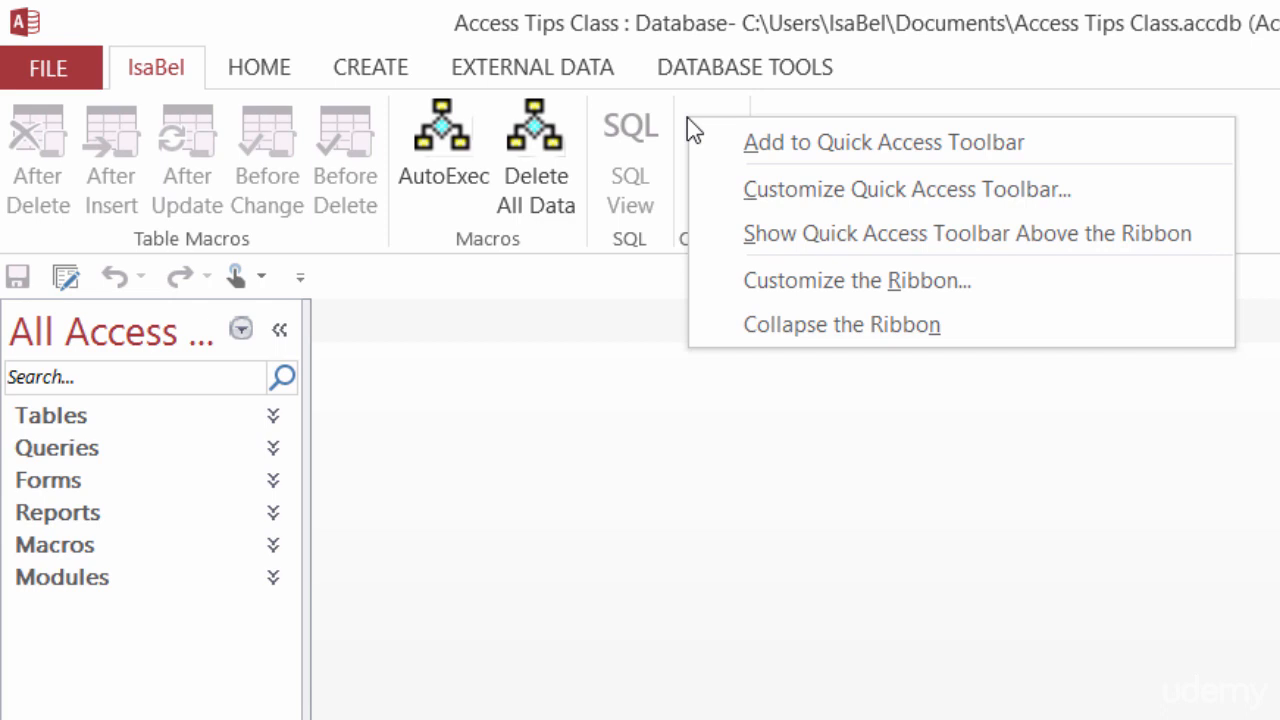
click(813, 282)
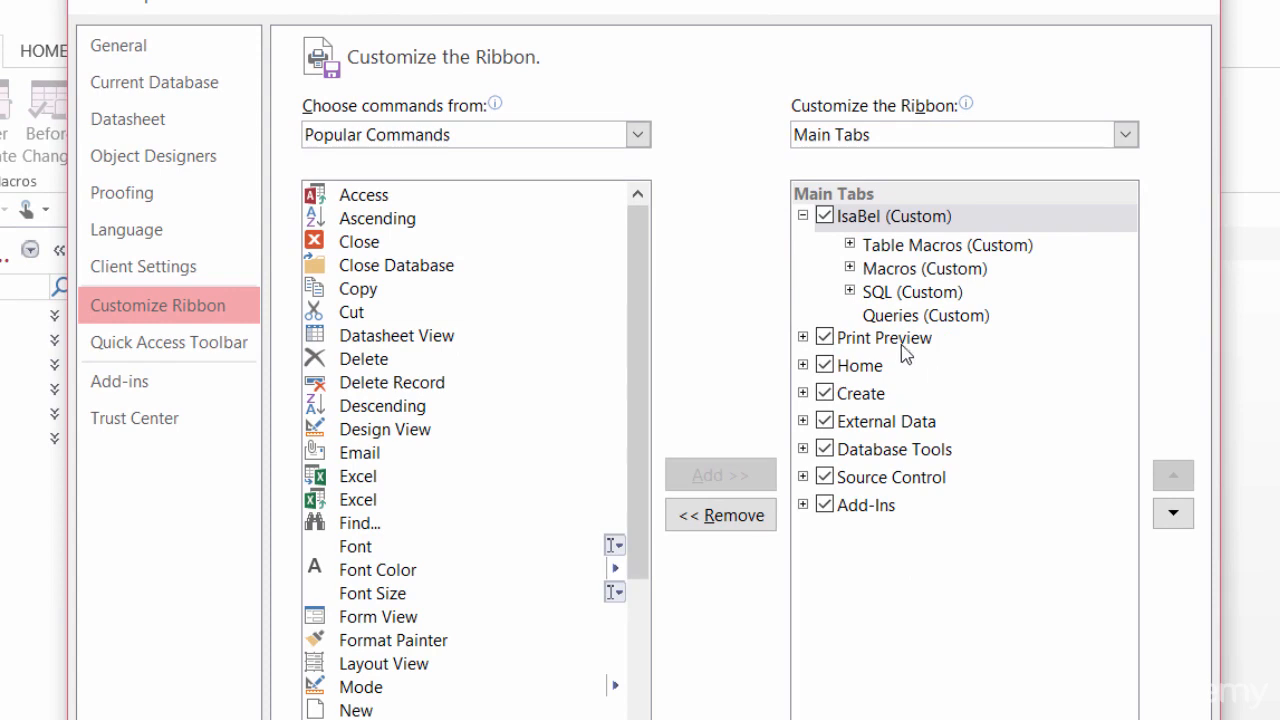
click(850, 291)
click(904, 294)
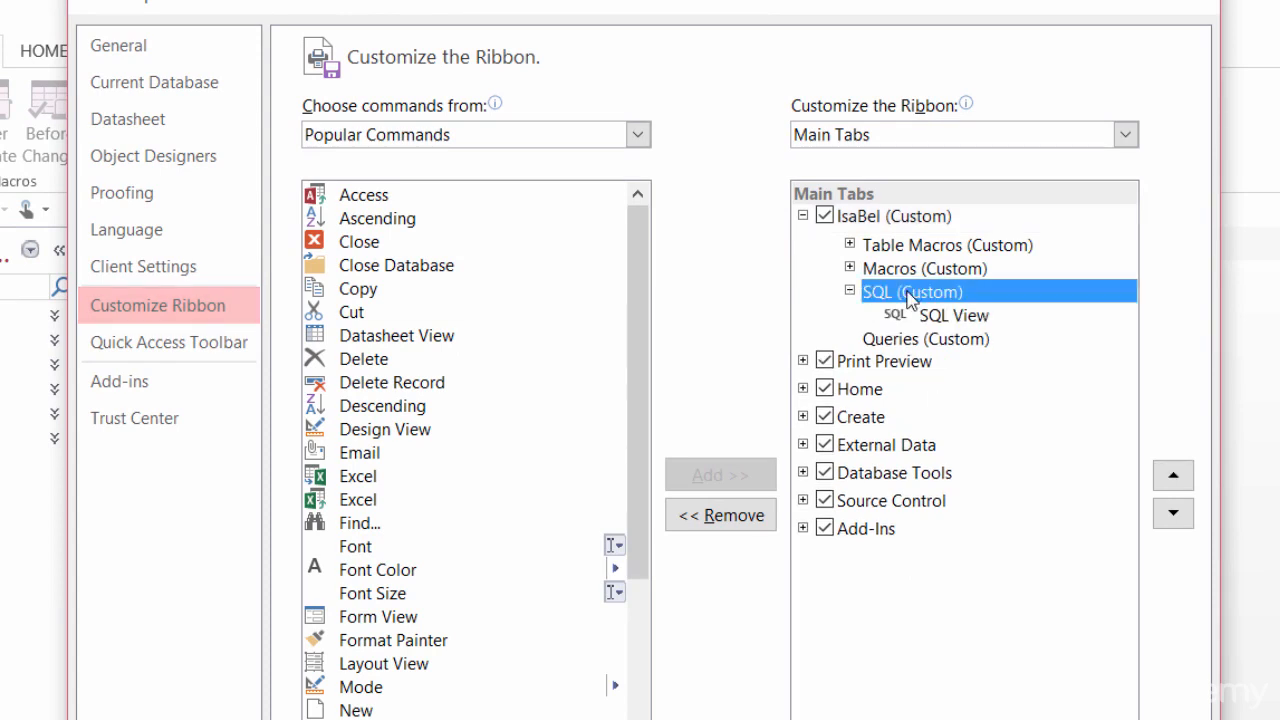
click(1172, 476)
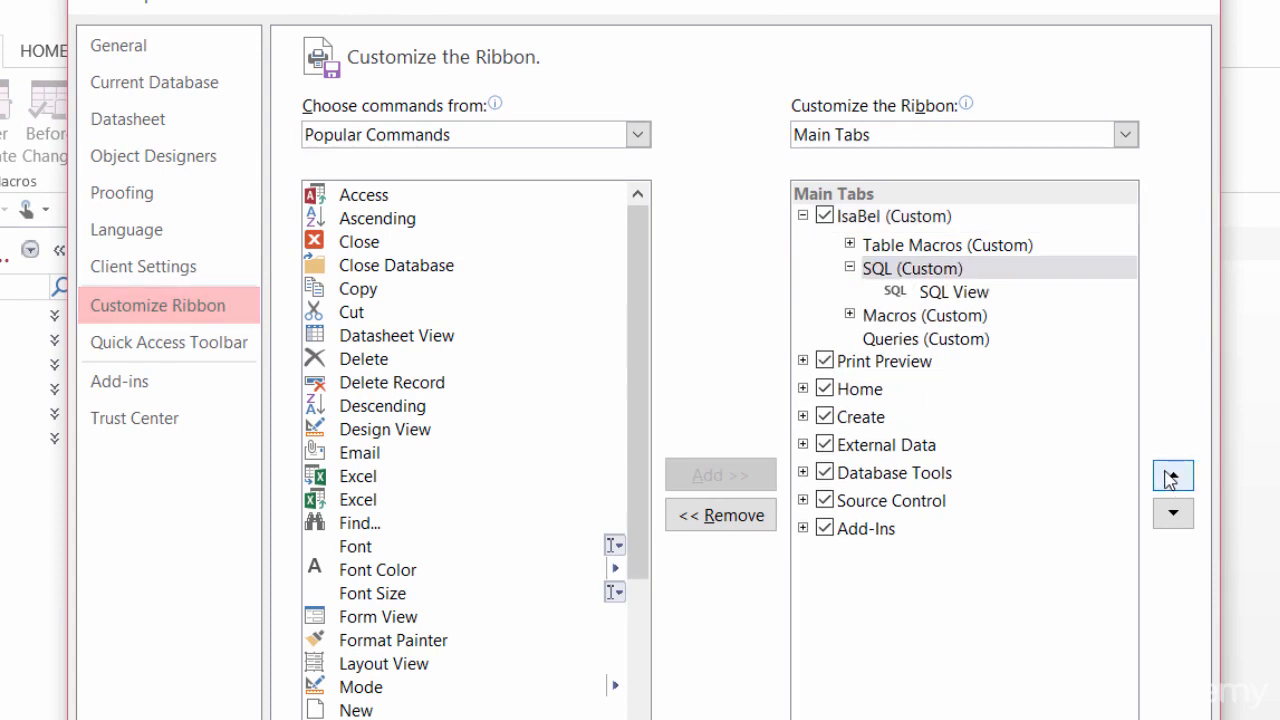
Select the Queries group, and expand the Macros group to select its Delete All Data command
click(938, 340)
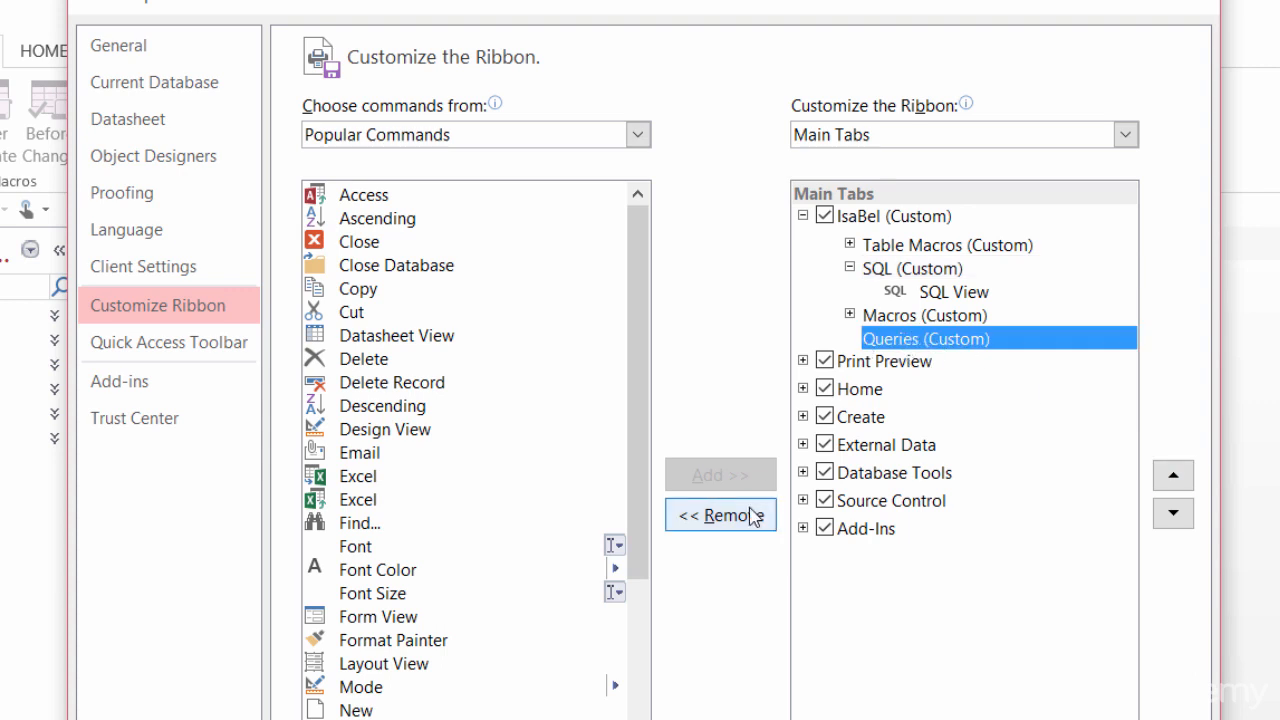
click(852, 315)
click(900, 361)
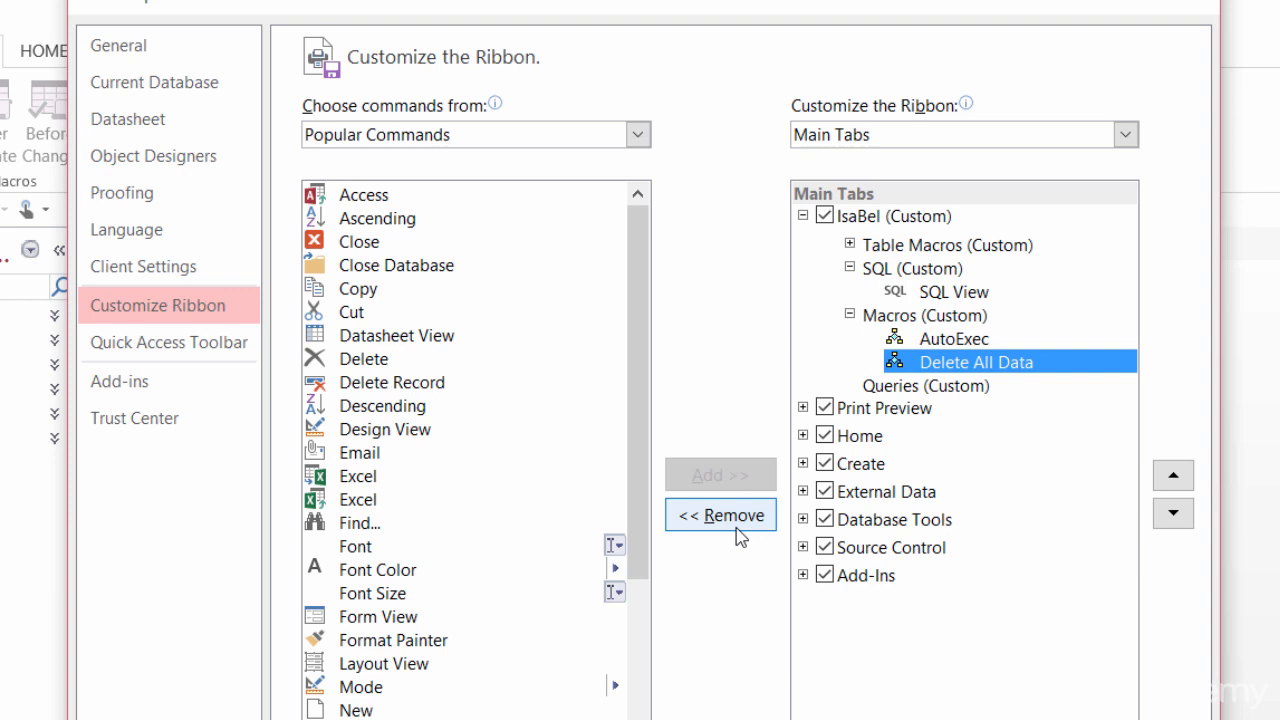
Disable the custom tab in the Main Tabs list and enable it again
click(826, 216)
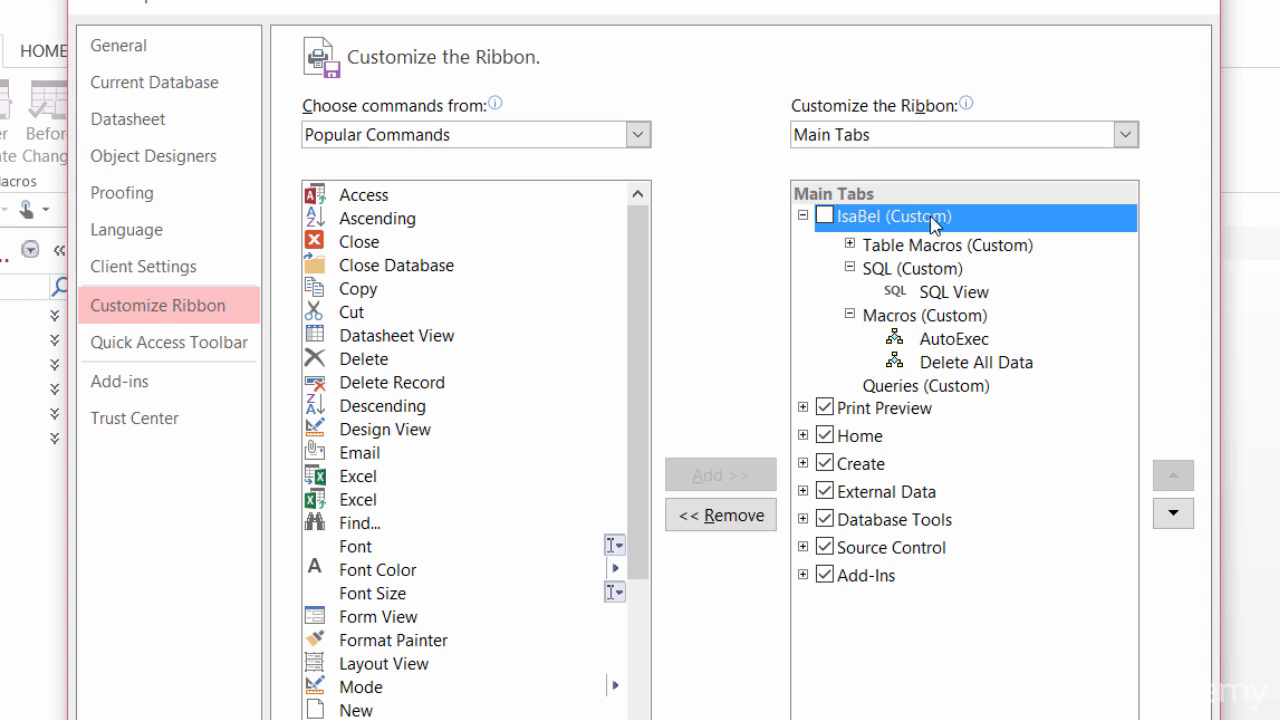
click(825, 216)
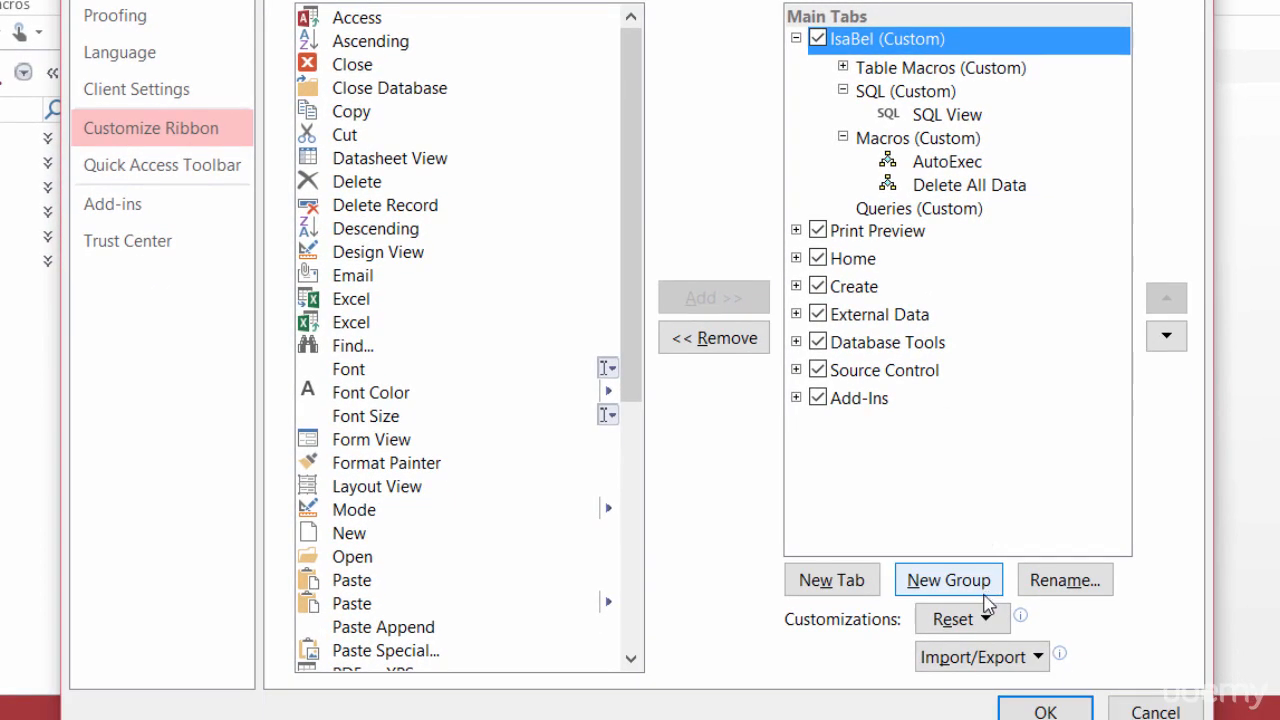
Examine the Reset and Import/Export options for the ribbon customizations
click(985, 620)
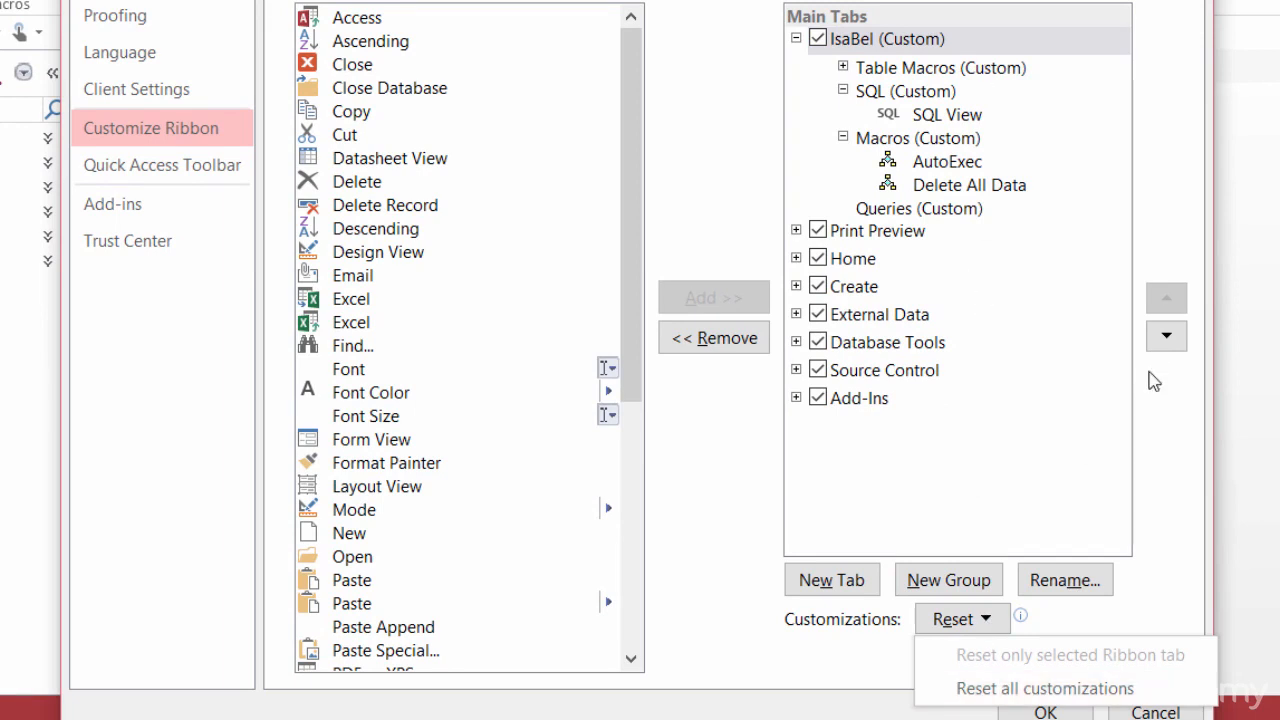
click(1176, 445)
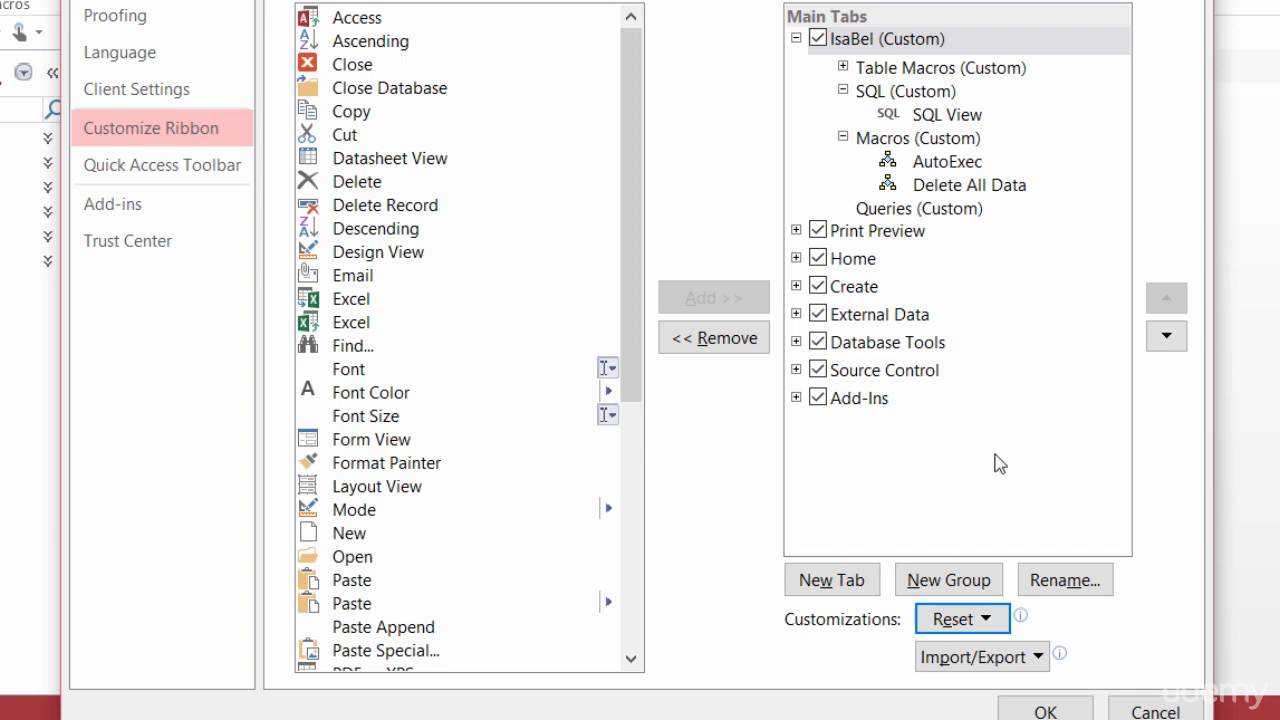
click(1028, 660)
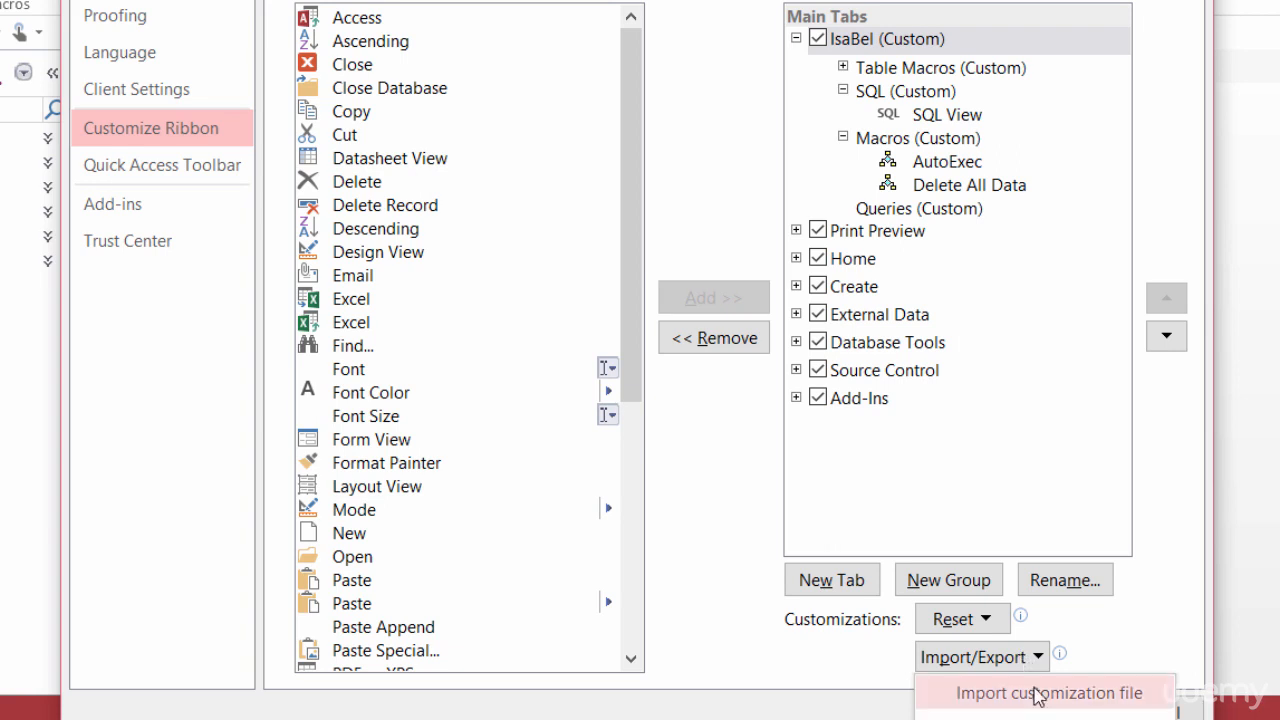
click(1040, 656)
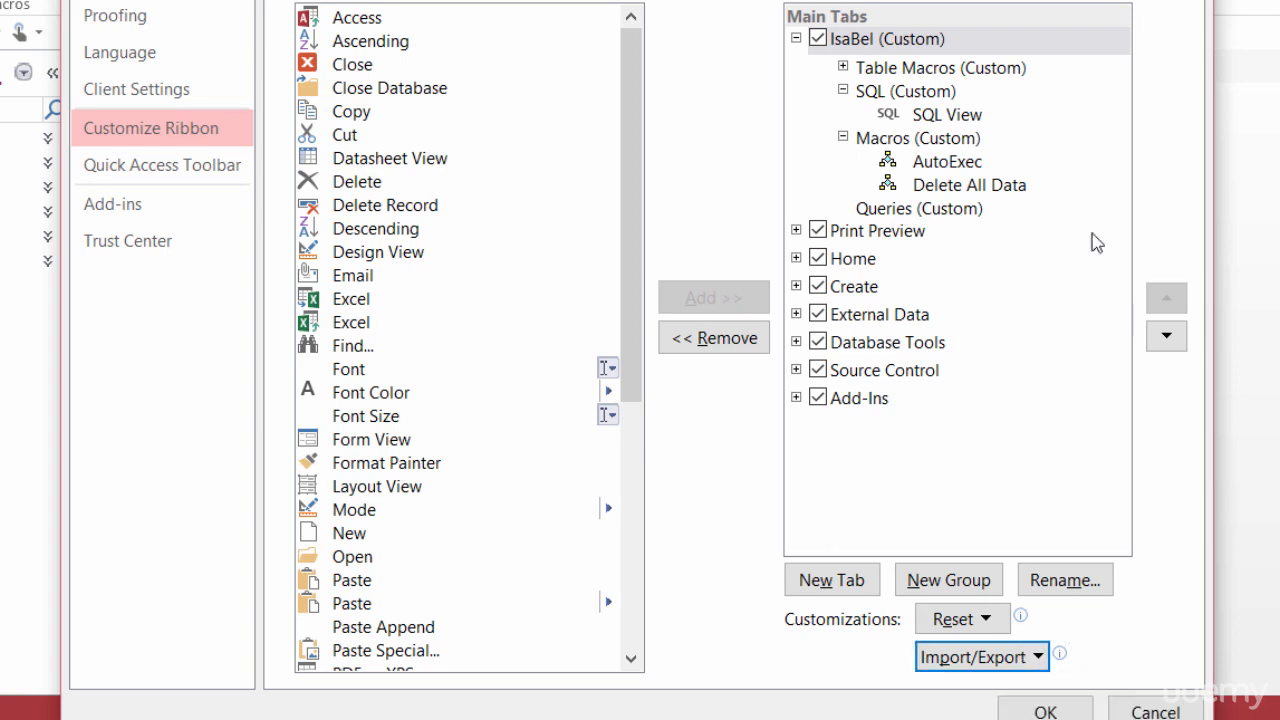